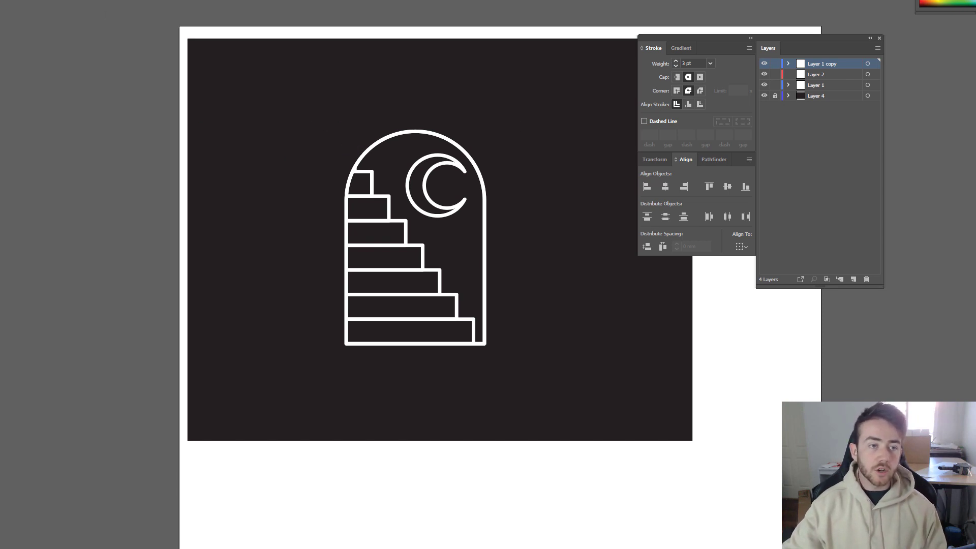
# Step: On the blank dark artboard, draw a tall 2 pt white-outlined rectangle and nudge it slightly right and down
pyautogui.click(574, 1)
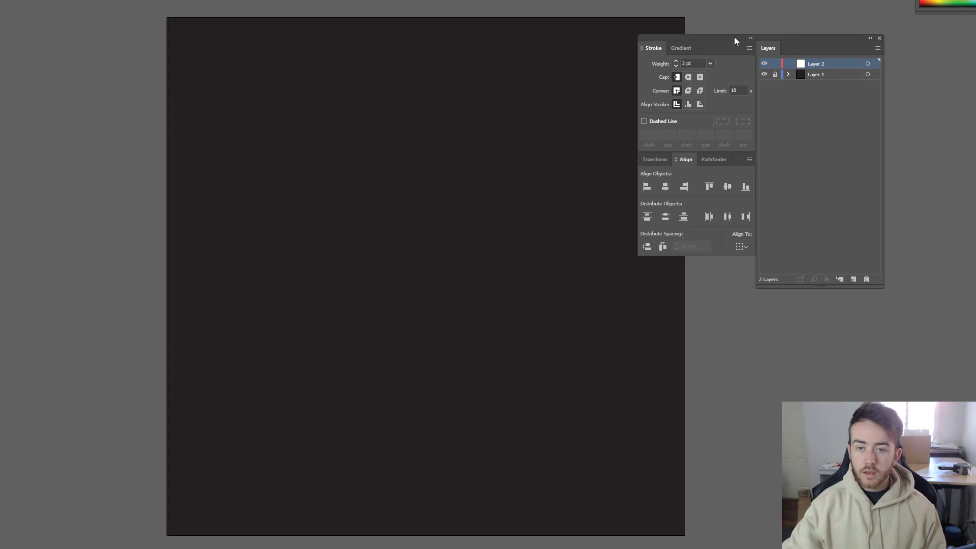
pyautogui.moveTo(783, 37)
pyautogui.mouseDown()
pyautogui.moveTo(850, 43)
pyautogui.moveTo(842, 34)
pyautogui.mouseUp()
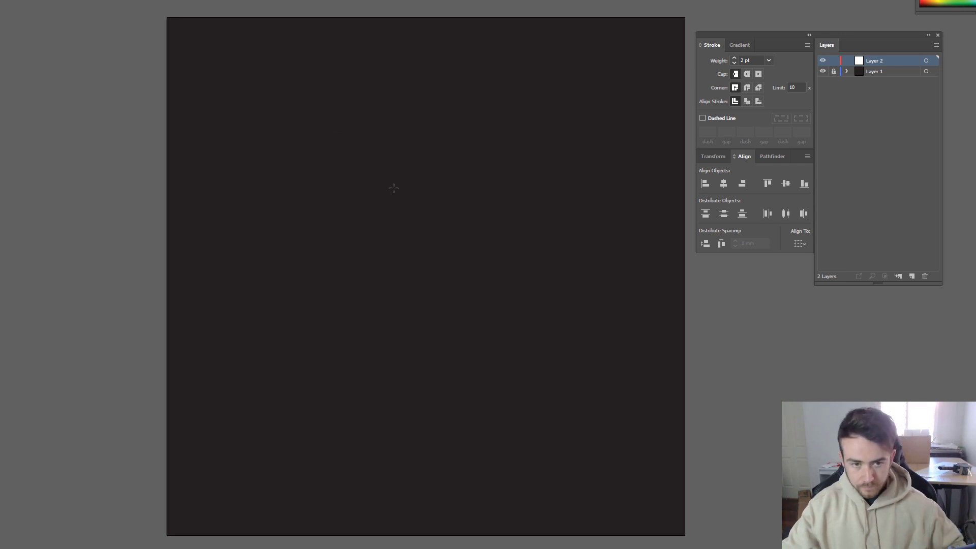
pyautogui.moveTo(344, 137); pyautogui.dragTo(495, 334)
pyautogui.hotkey('ctrl', 'shift', 'a')
pyautogui.click(361, 162)
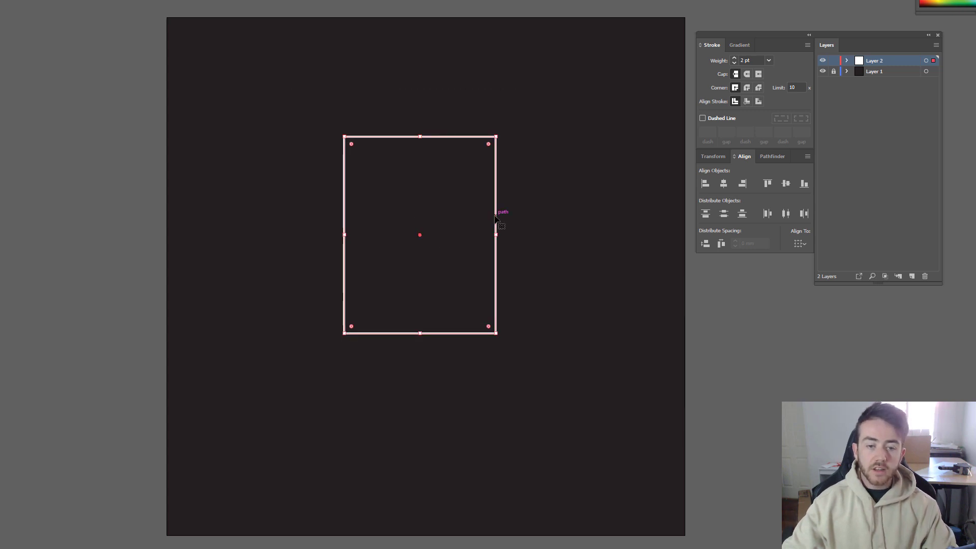
pyautogui.moveTo(497, 221); pyautogui.dragTo(511, 242)
pyautogui.click(569, 196)
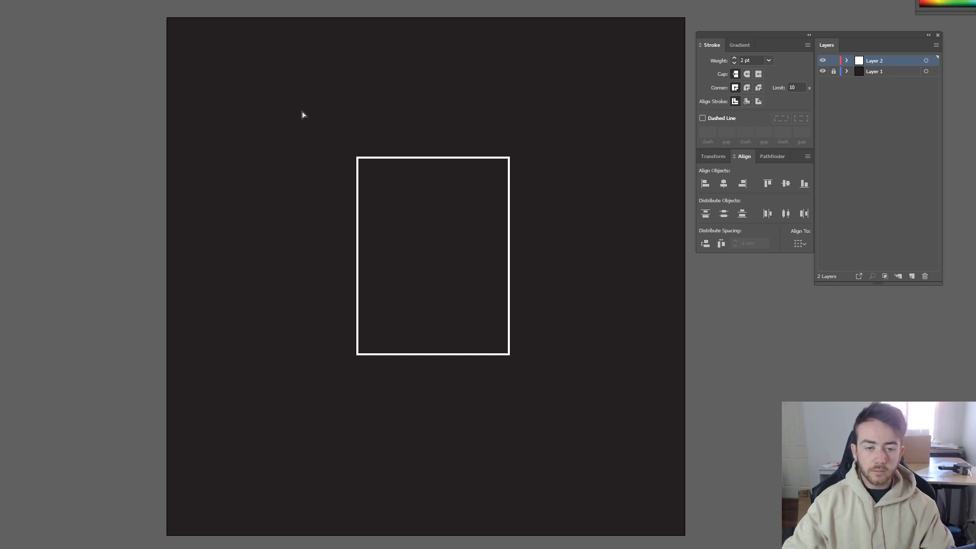
# Step: Drag the live-corner widget on the top two anchors until the corners form a full arch
pyautogui.moveTo(291, 113); pyautogui.dragTo(553, 203)
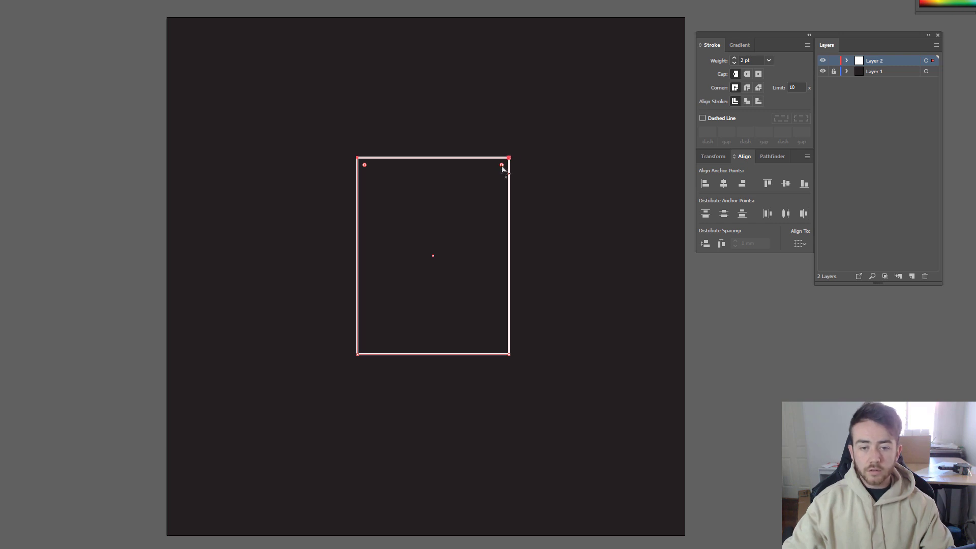
pyautogui.moveTo(501, 168); pyautogui.dragTo(440, 264)
pyautogui.click(271, 266)
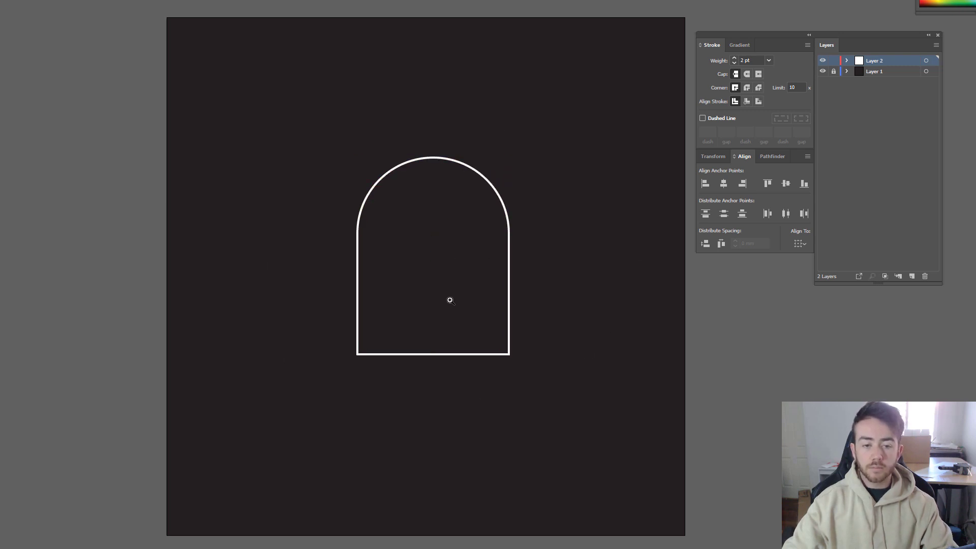
pyautogui.scroll(2, 453, 296)
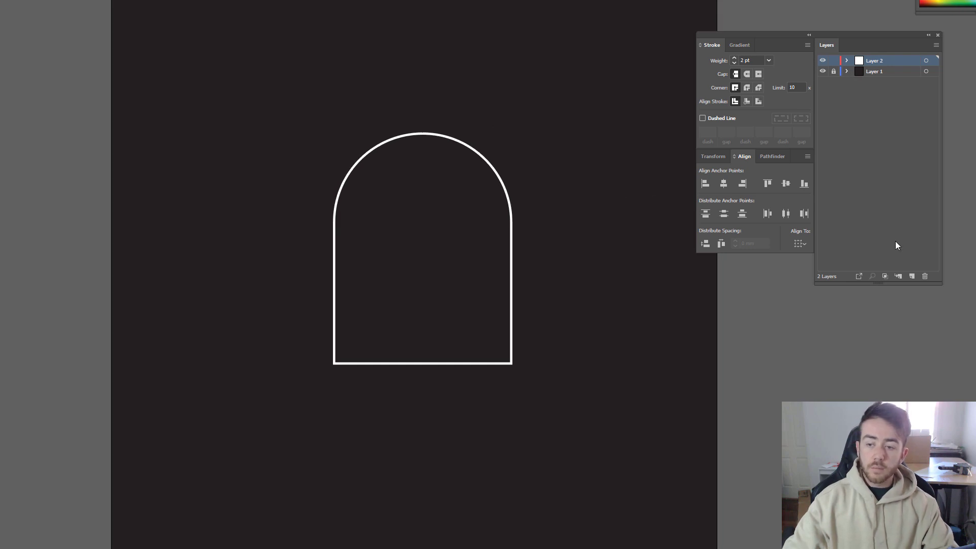
# Step: Add Layer 3, lock the arch's Layer 2, and make Layer 3 active
pyautogui.click(913, 276)
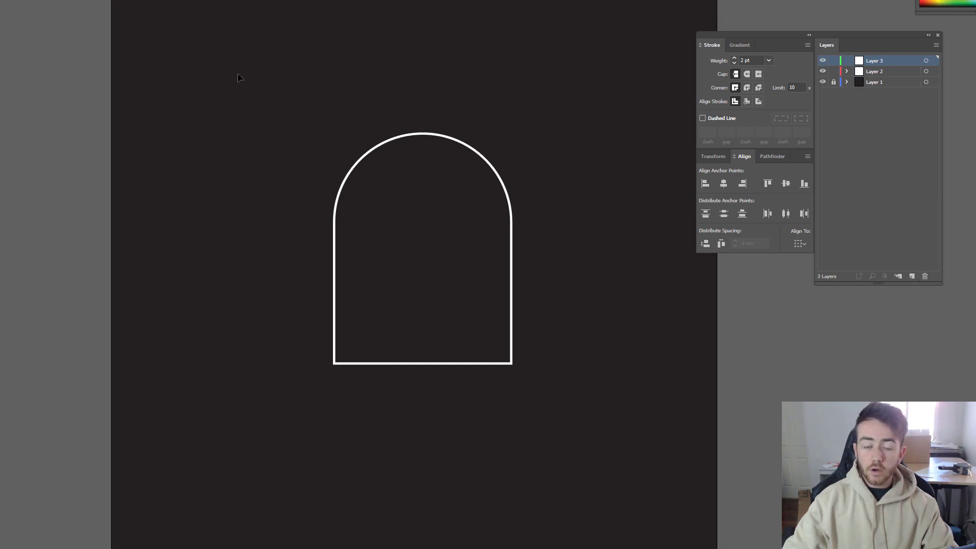
pyautogui.moveTo(273, 113); pyautogui.dragTo(598, 294)
pyautogui.click(598, 295)
pyautogui.click(833, 72)
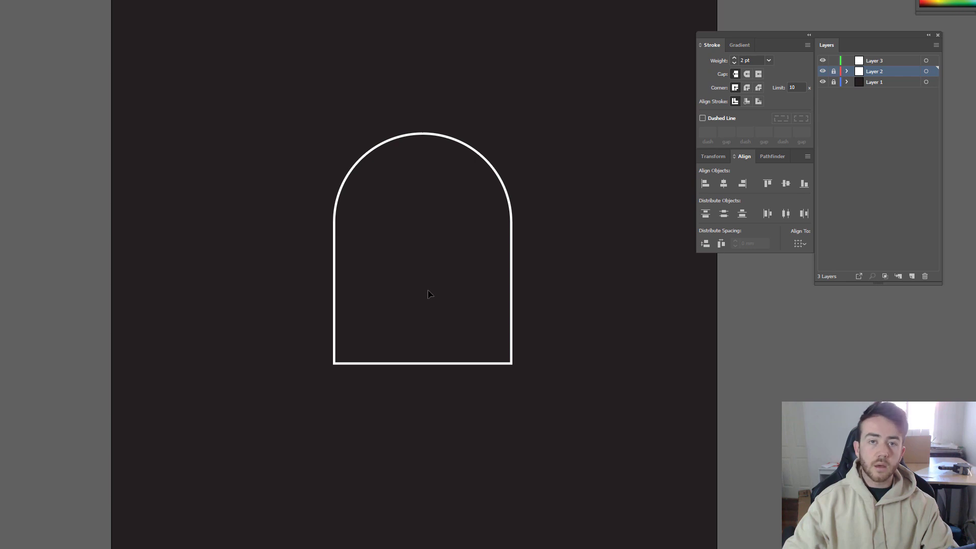
pyautogui.click(875, 60)
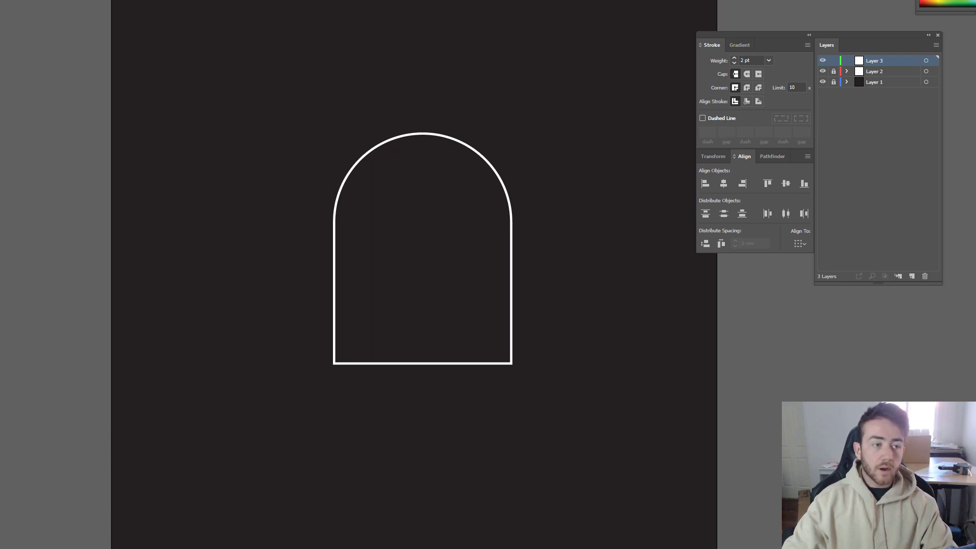
# Step: Draw a full-width strip rectangle across the arch's base
pyautogui.scroll(1, 423, 358)
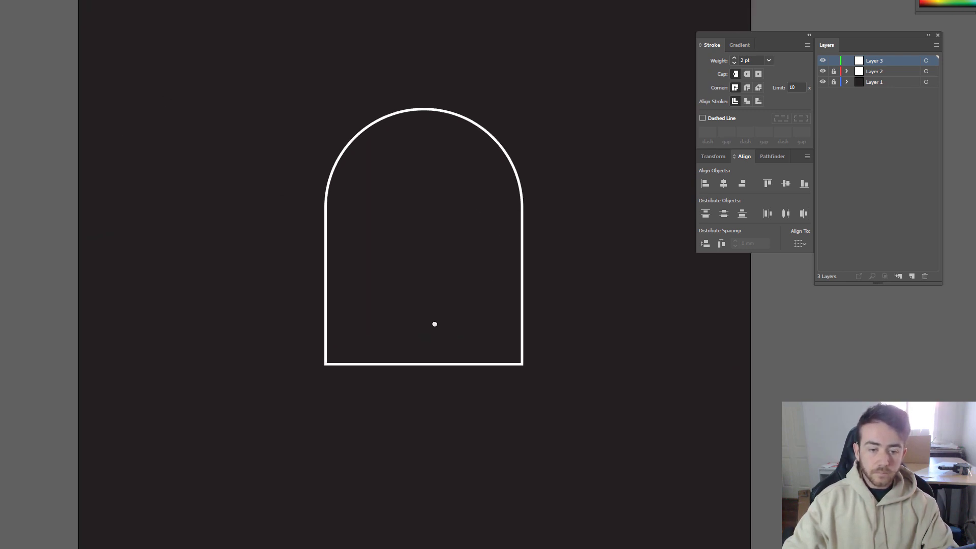
pyautogui.moveTo(436, 327); pyautogui.dragTo(433, 307)
pyautogui.scroll(3, 429, 303)
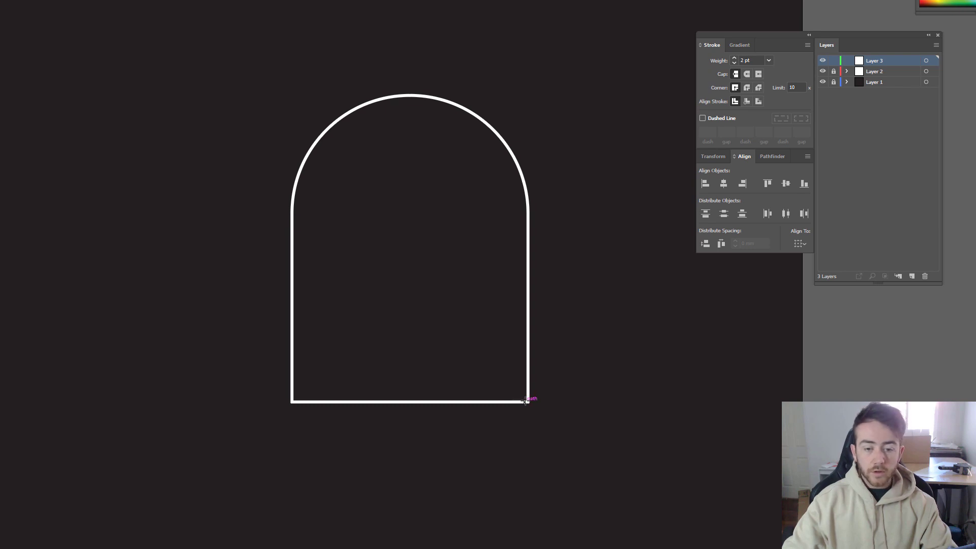
pyautogui.moveTo(527, 401); pyautogui.dragTo(292, 369)
pyautogui.press('v')
pyautogui.click(373, 342)
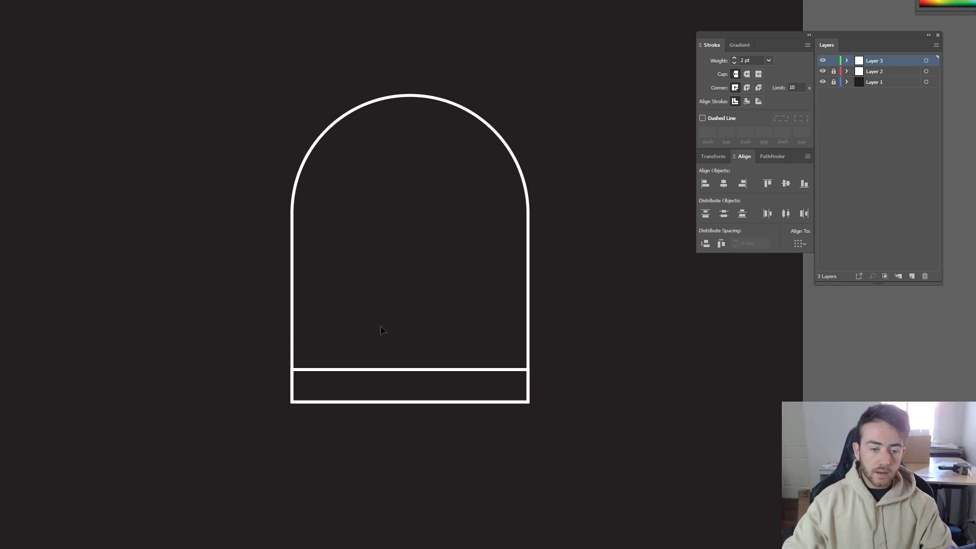
pyautogui.moveTo(325, 325); pyautogui.dragTo(478, 366)
pyautogui.hotkey('ctrl', 'space')
pyautogui.moveTo(478, 366); pyautogui.dragTo(453, 326)
pyautogui.moveTo(244, 228); pyautogui.dragTo(447, 350)
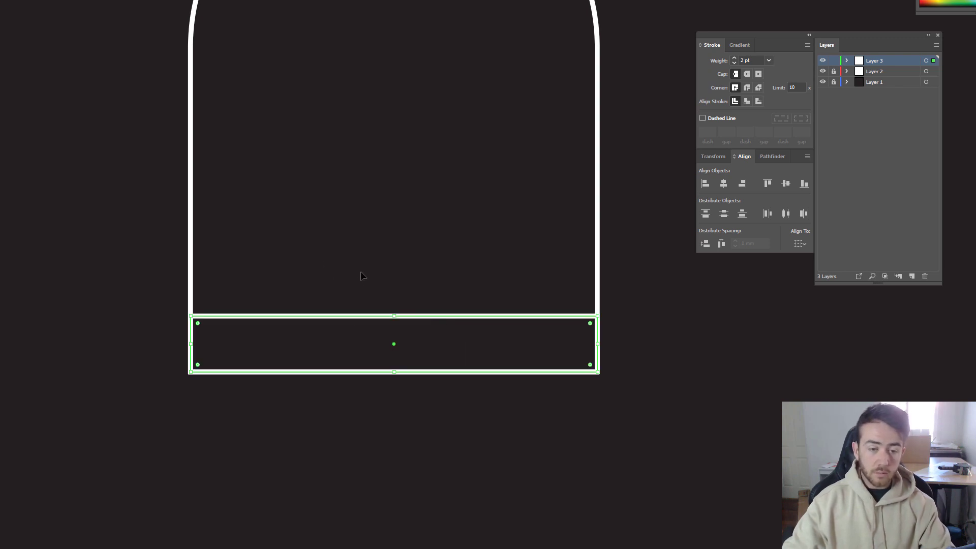
pyautogui.click(302, 256)
pyautogui.moveTo(302, 256); pyautogui.dragTo(454, 317)
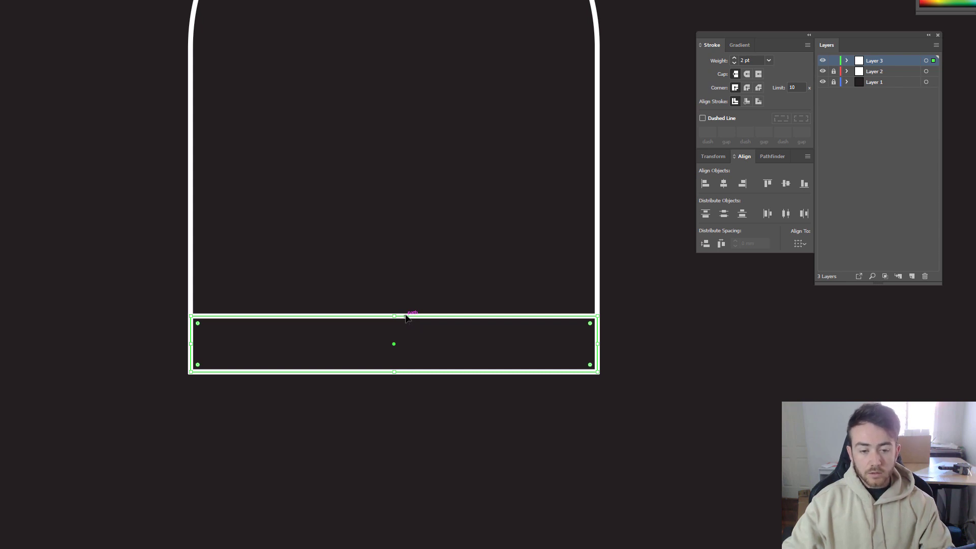
# Step: Alt-drag copies upward to stack the strip into two, then four strips
pyautogui.moveTo(406, 317); pyautogui.dragTo(413, 264)
pyautogui.moveTo(342, 180); pyautogui.dragTo(412, 279)
pyautogui.click(379, 155)
pyautogui.scroll(4, 454, 338)
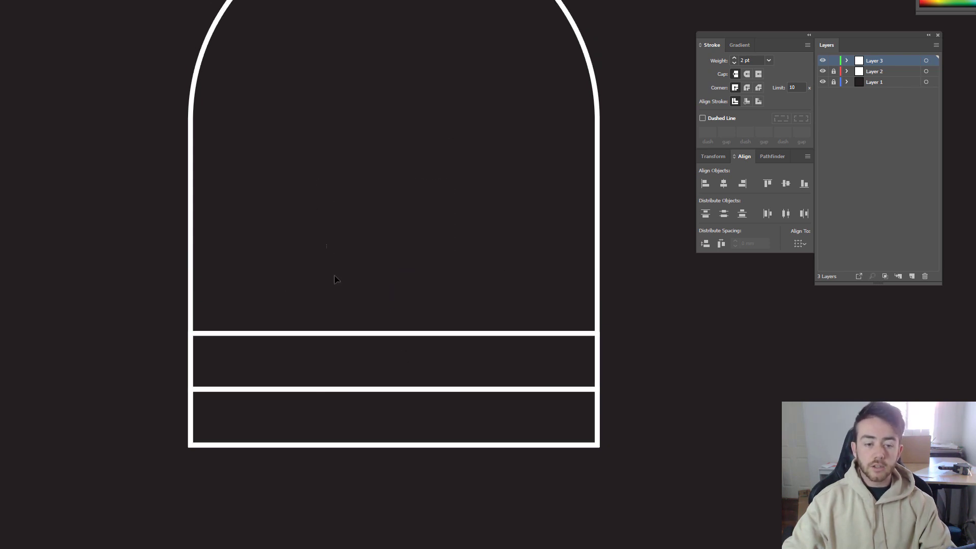
pyautogui.moveTo(326, 245); pyautogui.dragTo(460, 430)
pyautogui.scroll(2, 442, 386)
pyautogui.moveTo(442, 370); pyautogui.dragTo(446, 258)
pyautogui.click(388, 237)
# Step: Duplicate the four strips, then the top two, upward for ten strips above the arch
pyautogui.scroll(-3, 491, 311)
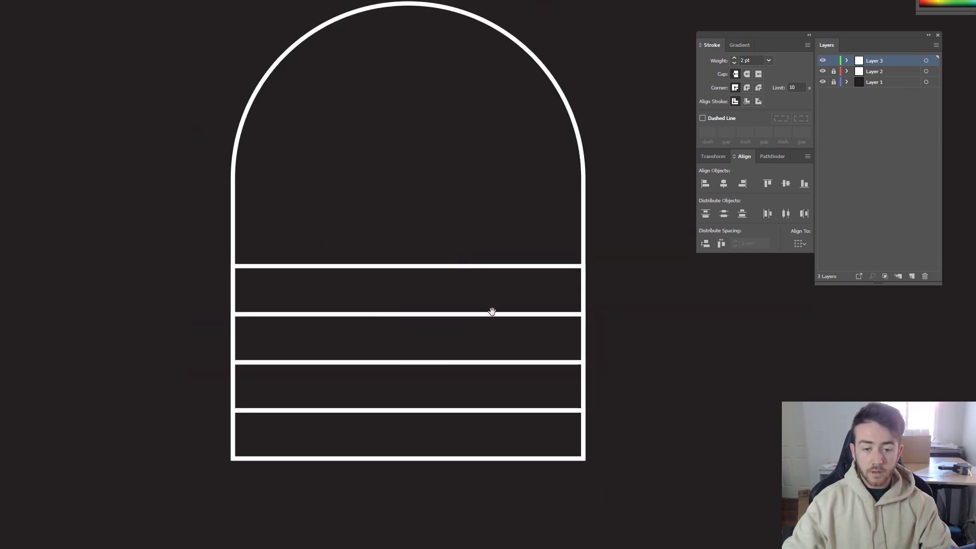
pyautogui.moveTo(490, 310); pyautogui.dragTo(472, 326)
pyautogui.scroll(-2, 474, 321)
pyautogui.moveTo(311, 202); pyautogui.dragTo(468, 446)
pyautogui.scroll(4, 450, 356)
pyautogui.moveTo(433, 372); pyautogui.dragTo(443, 201)
pyautogui.scroll(3, 548, 136)
pyautogui.moveTo(197, 189); pyautogui.dragTo(532, 321)
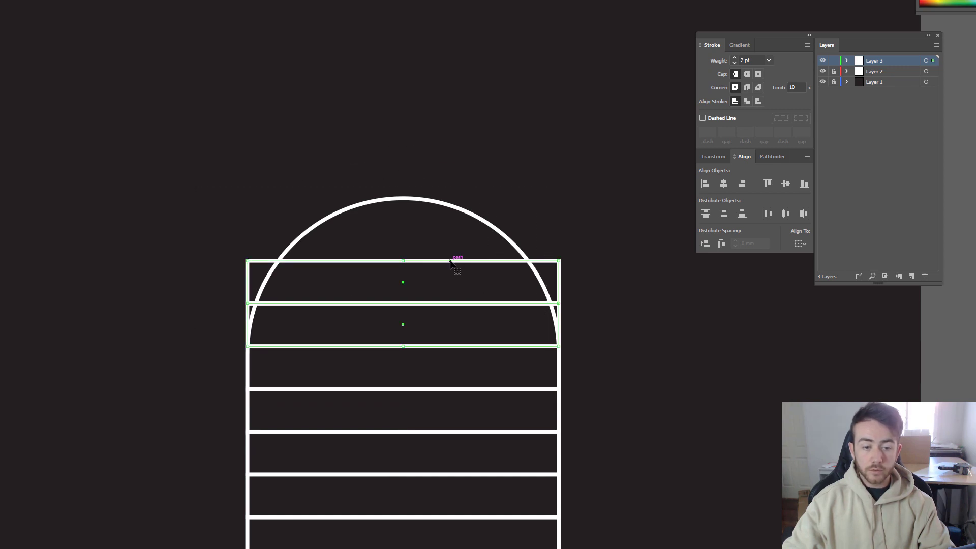
pyautogui.moveTo(458, 261); pyautogui.dragTo(468, 176)
pyautogui.click(595, 178)
pyautogui.moveTo(659, 390); pyautogui.dragTo(613, 289)
pyautogui.scroll(-1, 649, 283)
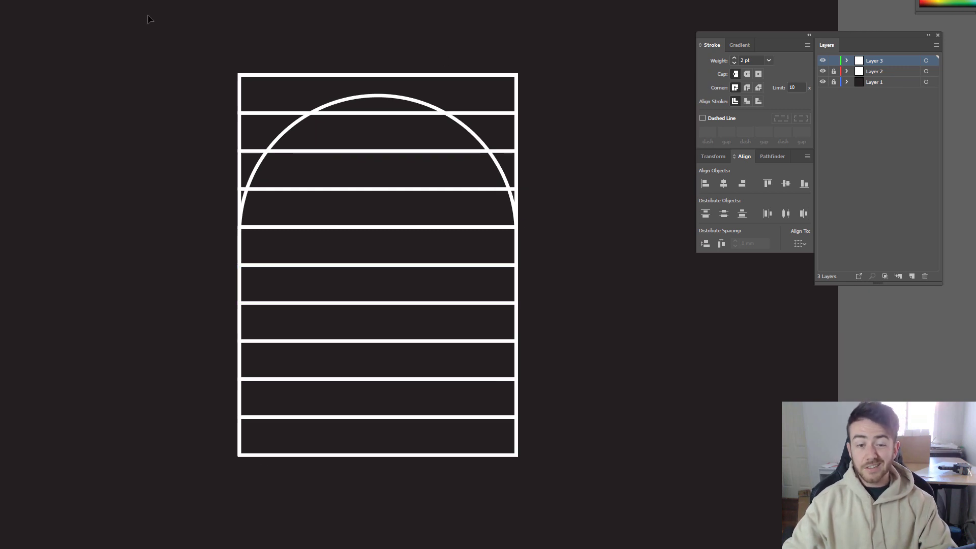
pyautogui.moveTo(326, 236); pyautogui.dragTo(375, 247)
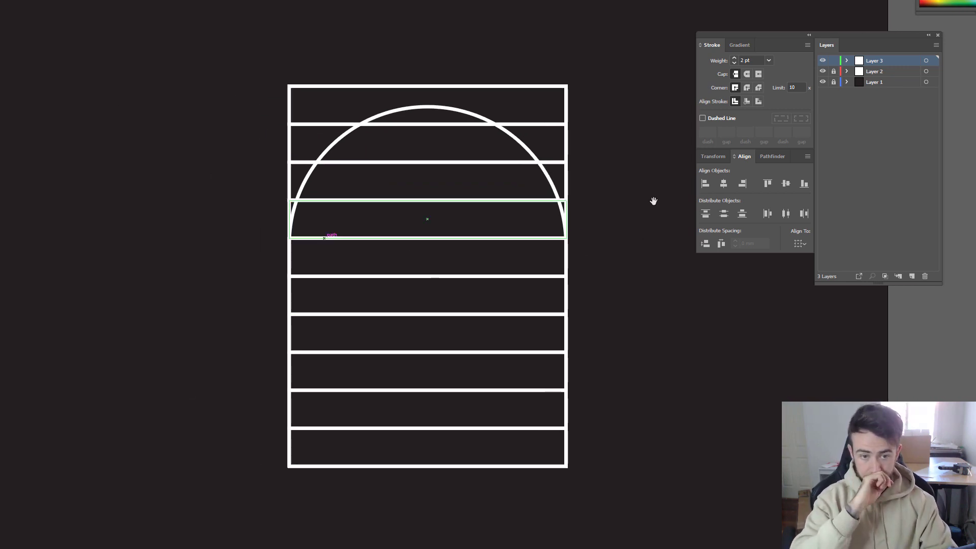
pyautogui.moveTo(654, 214); pyautogui.dragTo(629, 213)
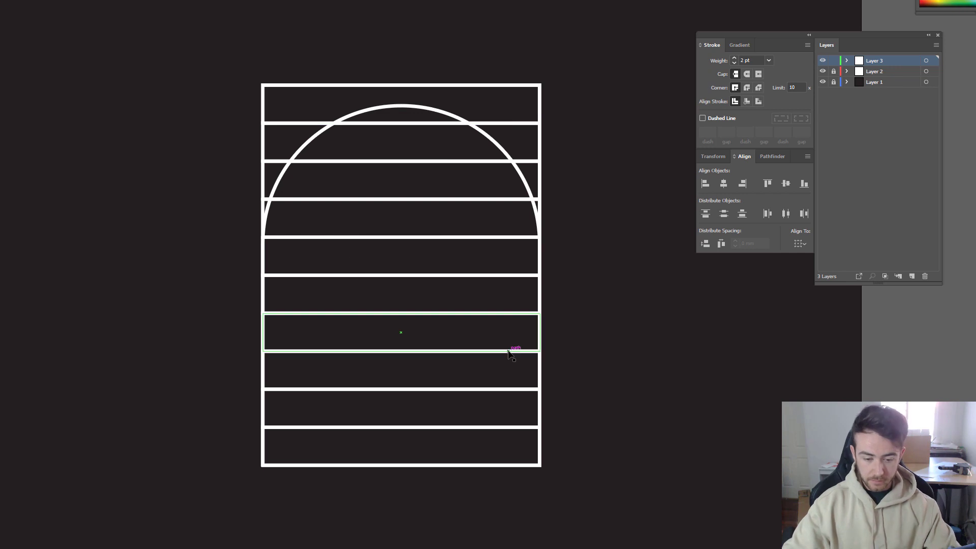
pyautogui.moveTo(541, 374)
pyautogui.mouseDown()
pyautogui.moveTo(547, 368)
pyautogui.moveTo(542, 378)
pyautogui.mouseUp()
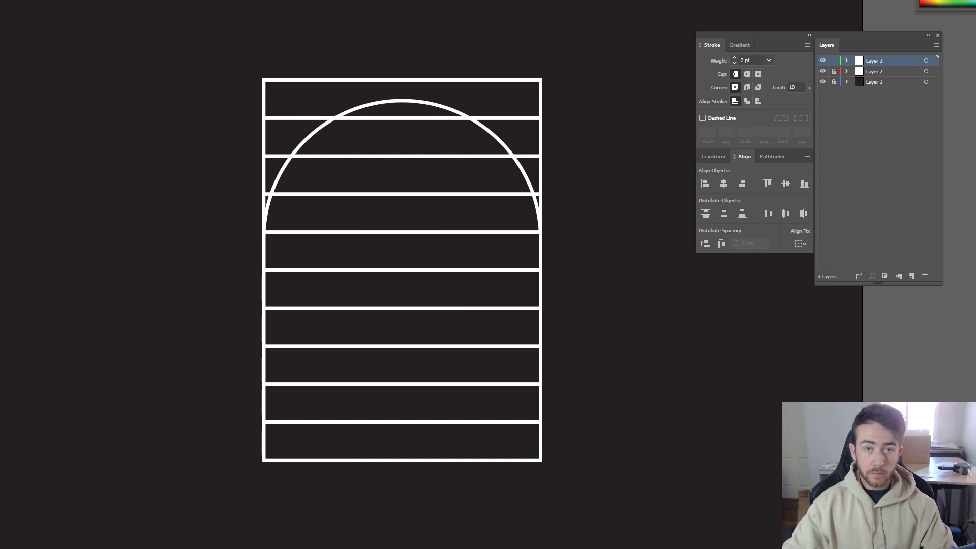
pyautogui.click(121, 0)
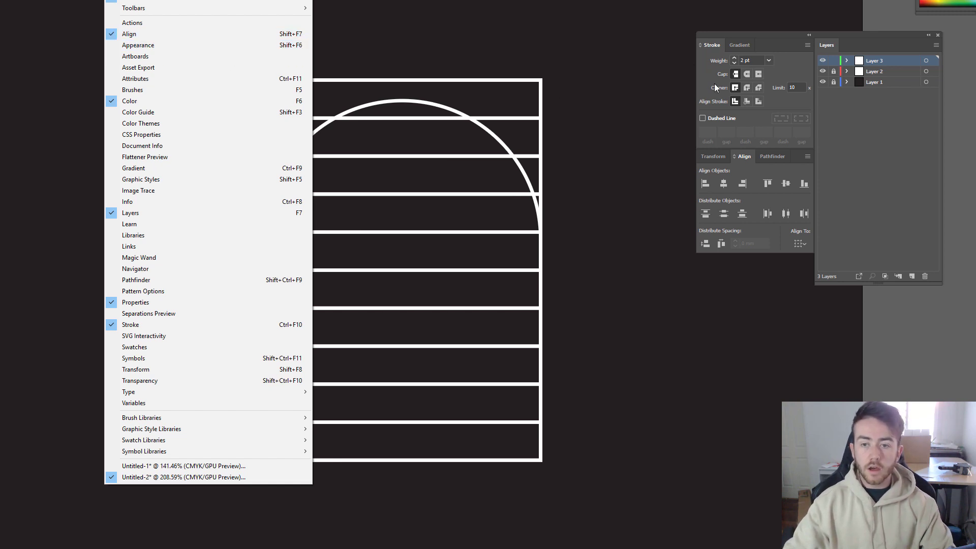
pyautogui.click(775, 34)
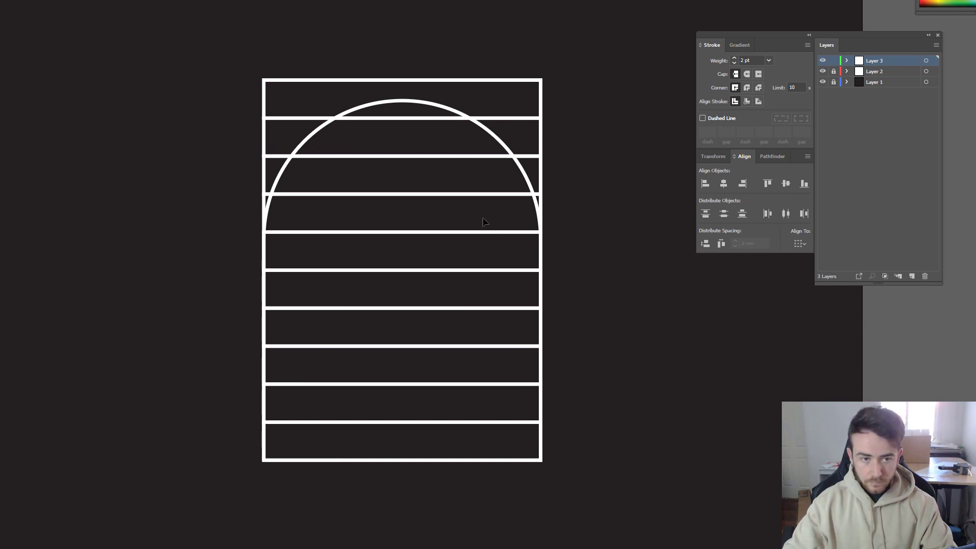
# Step: Shift the top strip left and apply Horizontal Distribute Center to all strips
pyautogui.moveTo(221, 105); pyautogui.dragTo(206, 101)
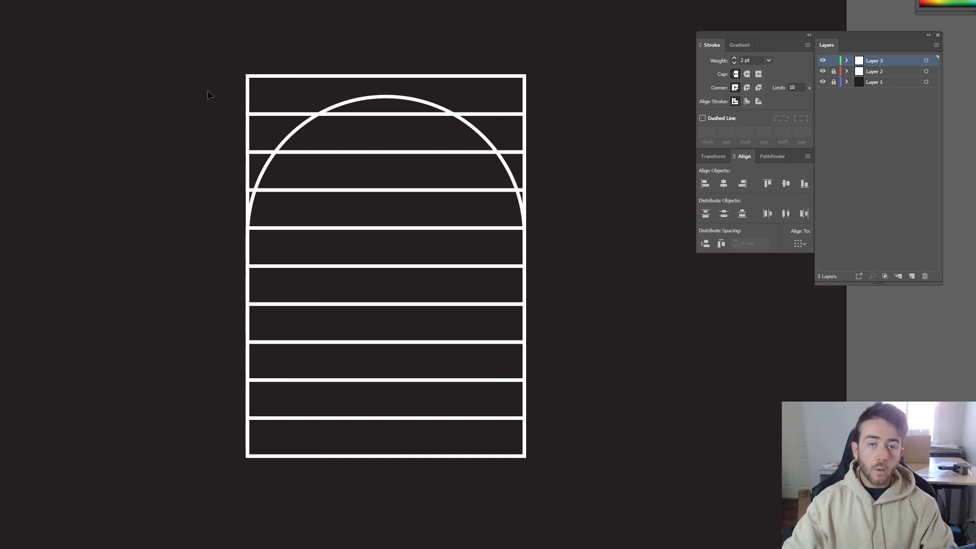
pyautogui.moveTo(186, 34); pyautogui.dragTo(299, 87)
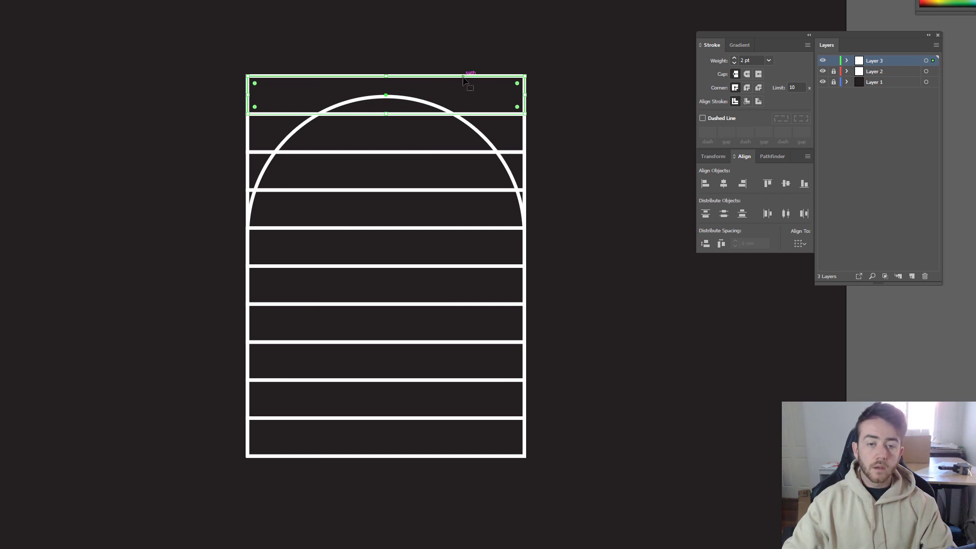
pyautogui.moveTo(459, 80); pyautogui.dragTo(403, 89)
pyautogui.click(641, 383)
pyautogui.moveTo(582, 494); pyautogui.dragTo(559, 448)
pyautogui.click(661, 440)
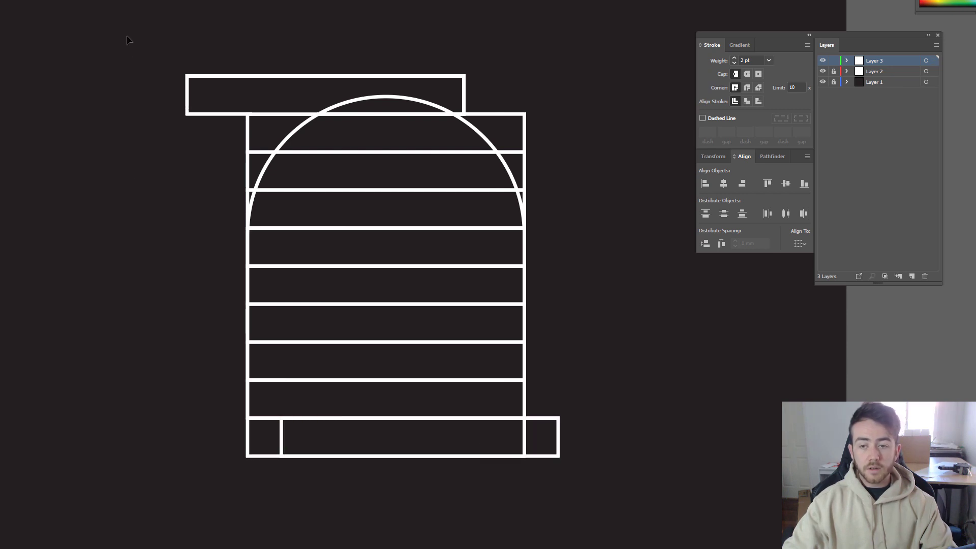
pyautogui.moveTo(210, 116); pyautogui.dragTo(607, 469)
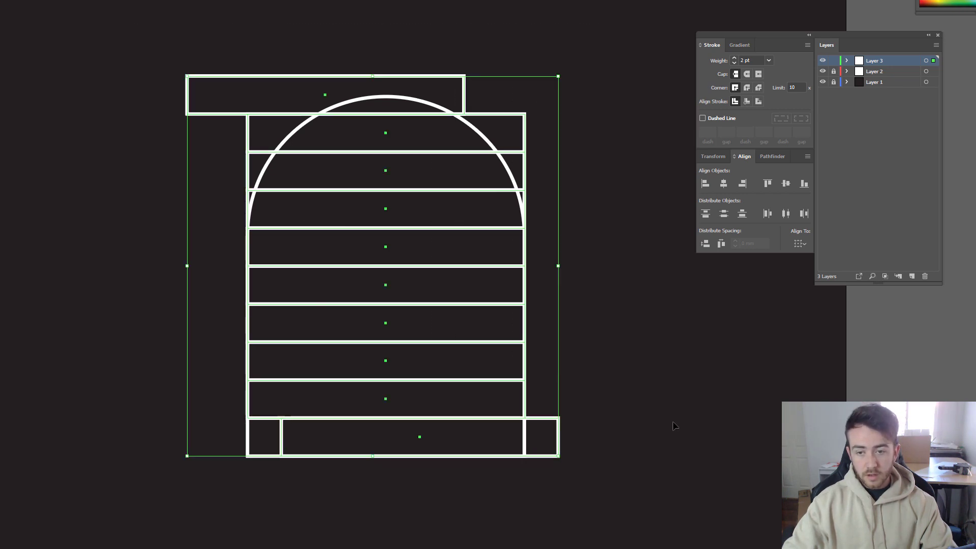
pyautogui.click(786, 217)
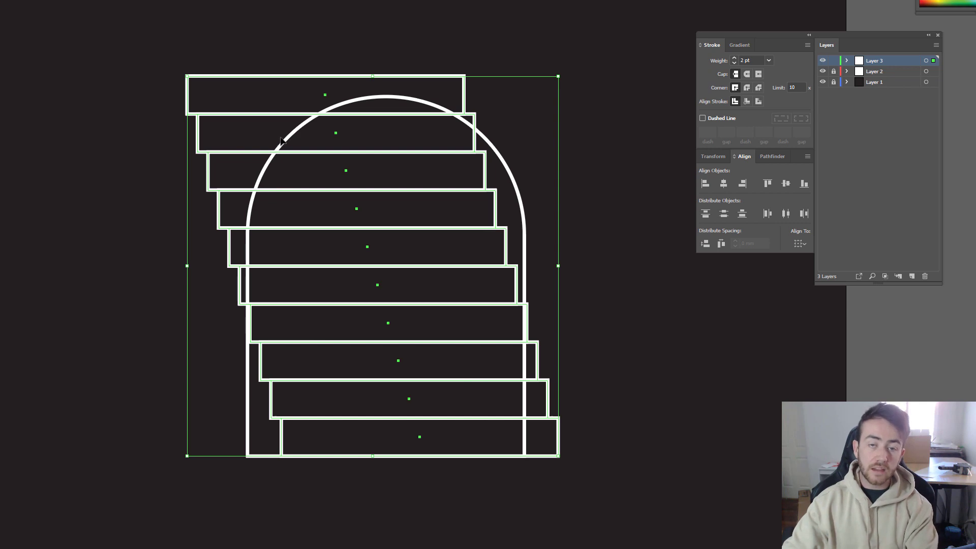
pyautogui.click(329, 26)
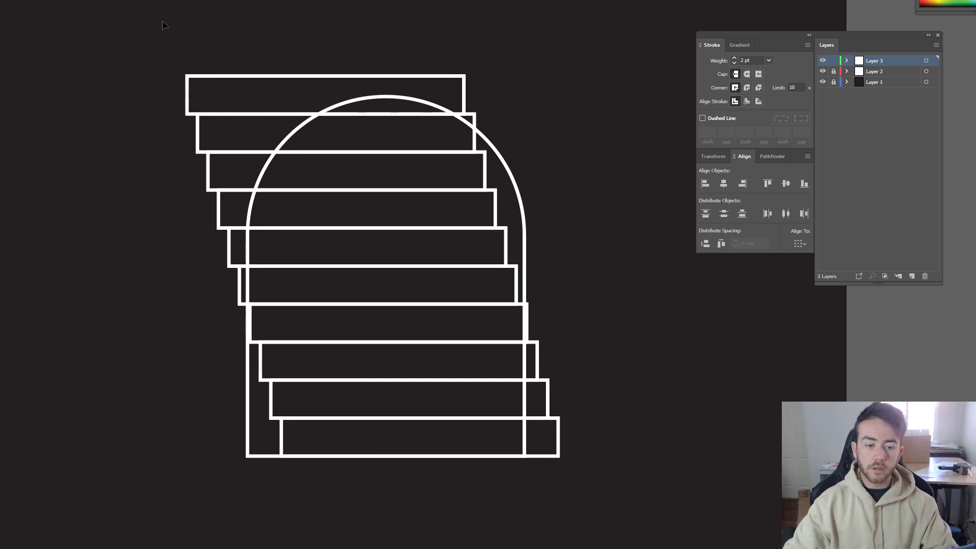
# Step: Push the top step further left and redistribute the steps evenly
pyautogui.moveTo(162, 21); pyautogui.dragTo(259, 85)
pyautogui.click(294, 26)
pyautogui.moveTo(146, 11); pyautogui.dragTo(512, 459)
pyautogui.click(620, 462)
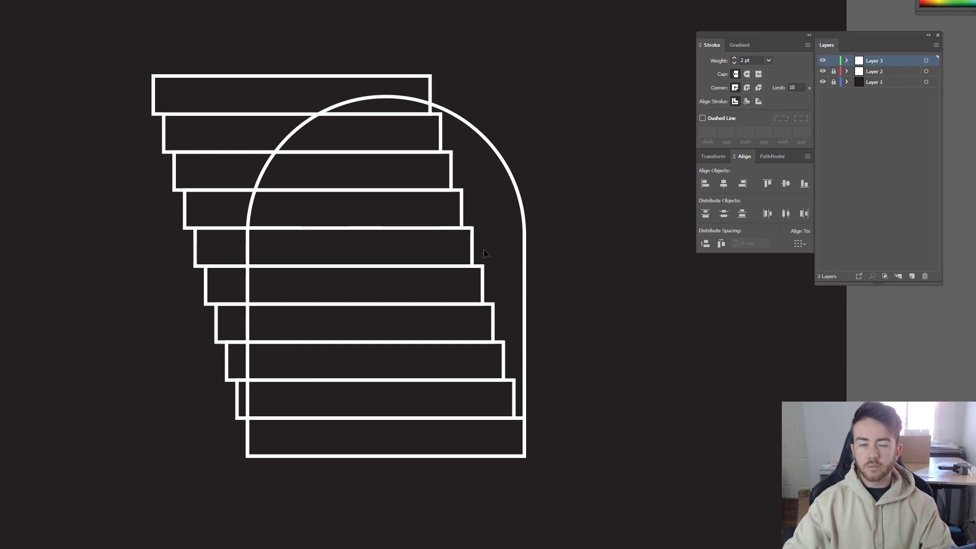
pyautogui.moveTo(132, 44); pyautogui.dragTo(269, 84)
pyautogui.moveTo(342, 79); pyautogui.dragTo(318, 79)
pyautogui.click(306, 38)
pyautogui.moveTo(146, 11); pyautogui.dragTo(547, 458)
pyautogui.click(786, 214)
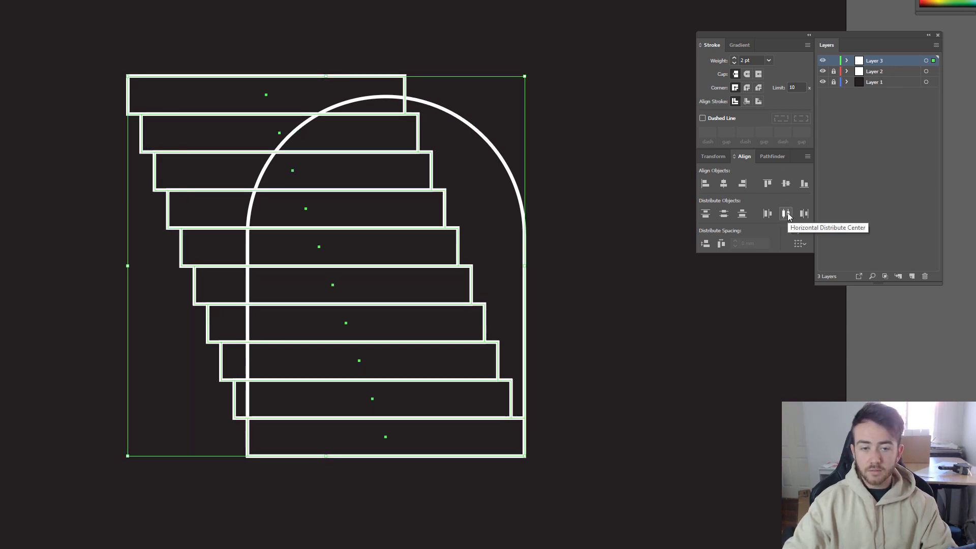
pyautogui.click(674, 420)
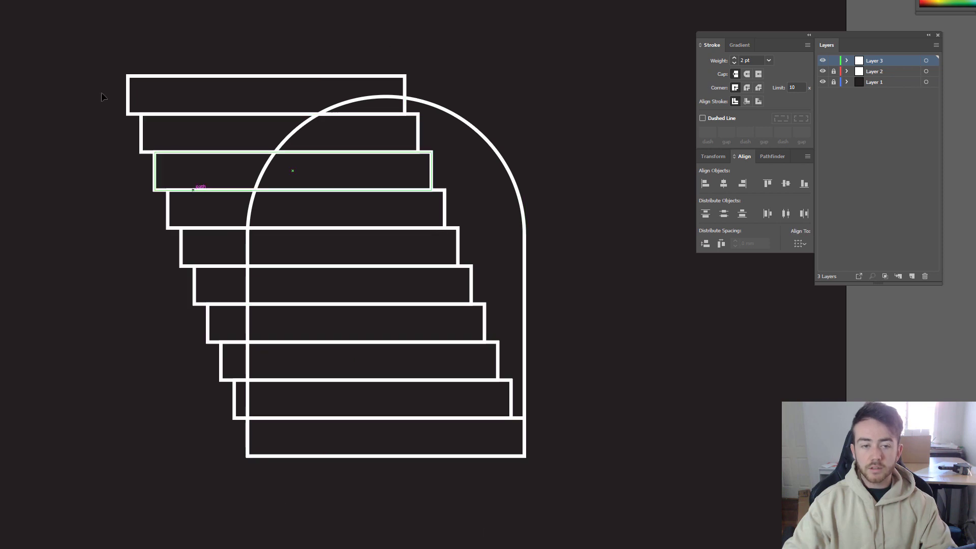
# Step: Move the top step far left and redistribute again for wider, even stair offsets
pyautogui.moveTo(90, 42); pyautogui.dragTo(276, 77)
pyautogui.click(171, 12)
pyautogui.moveTo(91, 5); pyautogui.dragTo(476, 482)
pyautogui.click(649, 409)
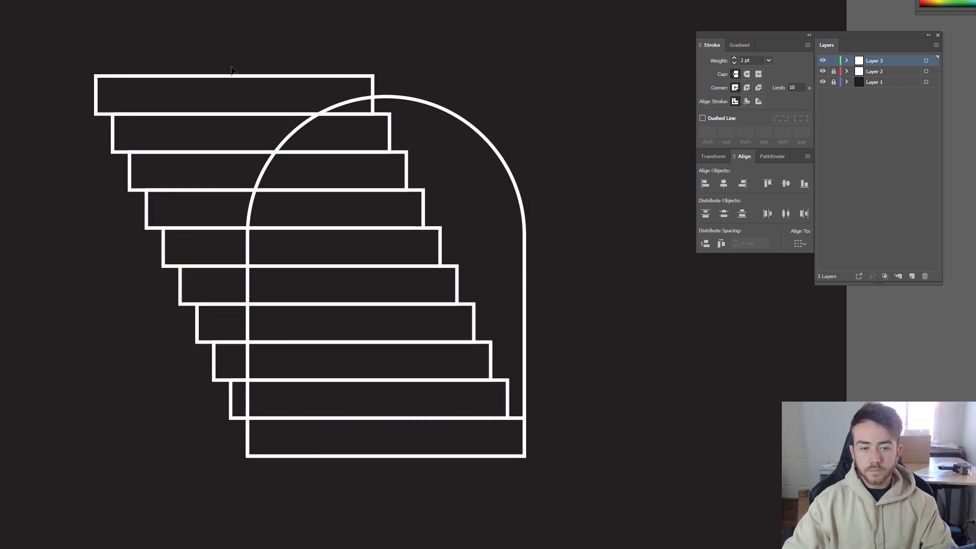
pyautogui.moveTo(271, 76); pyautogui.dragTo(222, 77)
pyautogui.moveTo(236, 3); pyautogui.dragTo(517, 437)
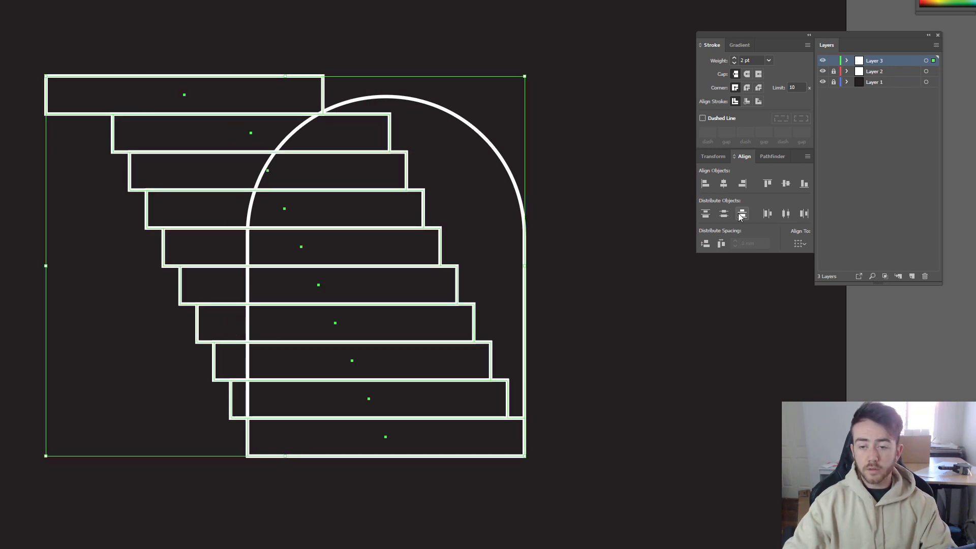
pyautogui.click(788, 215)
pyautogui.click(688, 390)
pyautogui.moveTo(662, 361); pyautogui.dragTo(646, 351)
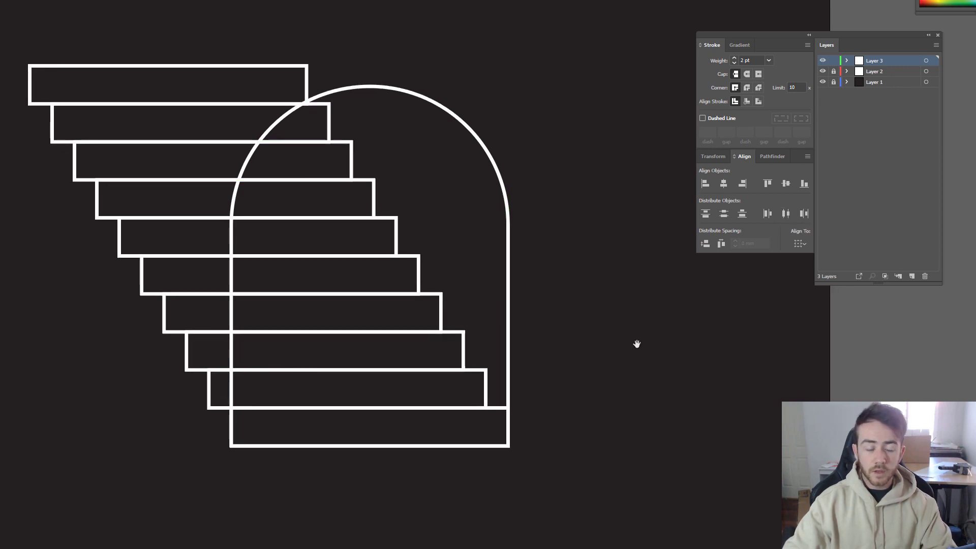
pyautogui.hotkey('ctrl', '-')
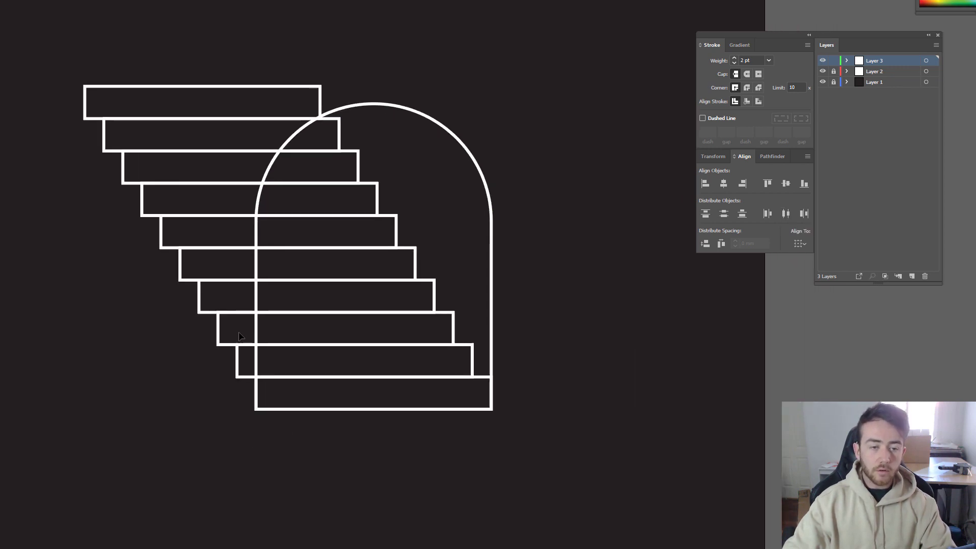
# Step: Nudge the whole staircase slightly left with the arrow key
pyautogui.moveTo(100, 40); pyautogui.dragTo(546, 385)
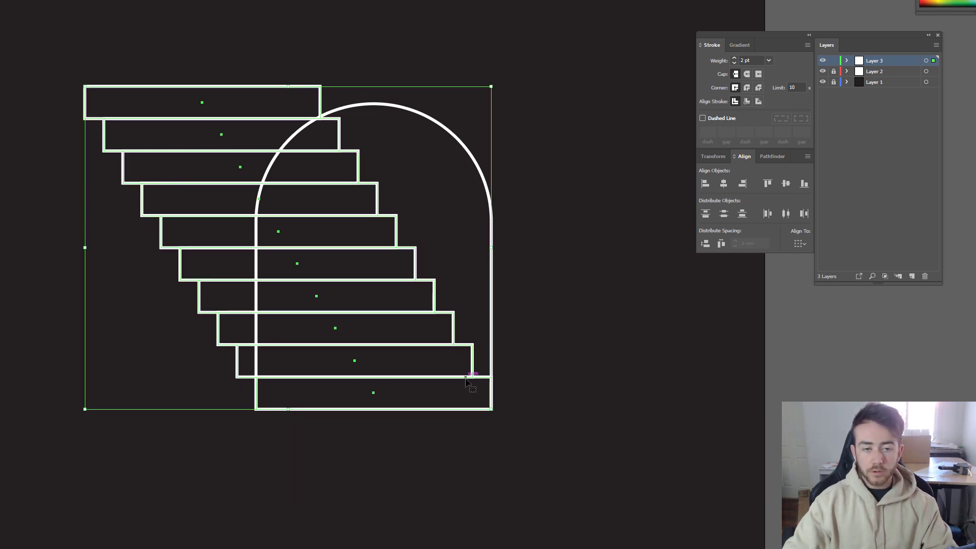
pyautogui.moveTo(466, 378); pyautogui.dragTo(448, 382)
pyautogui.click(497, 415)
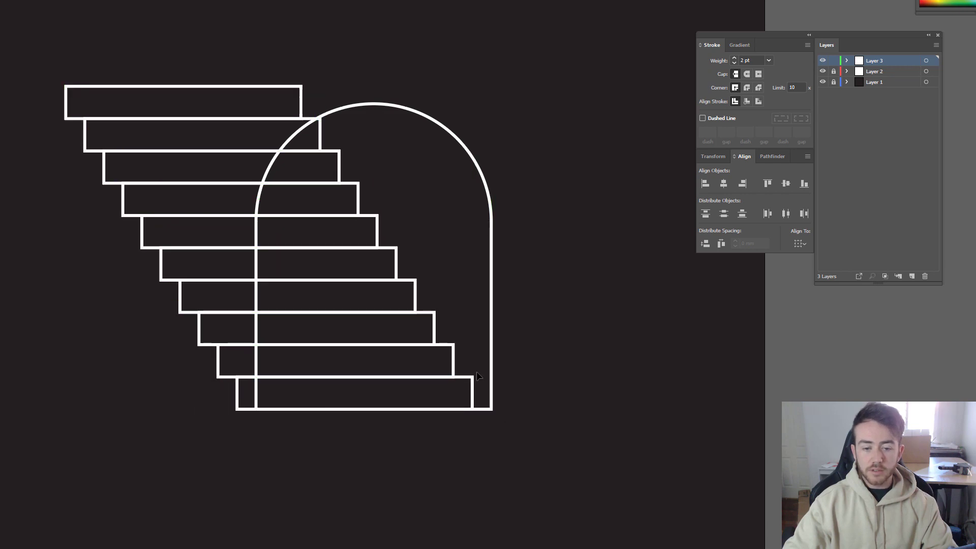
pyautogui.hotkey('ctrl', 'z')
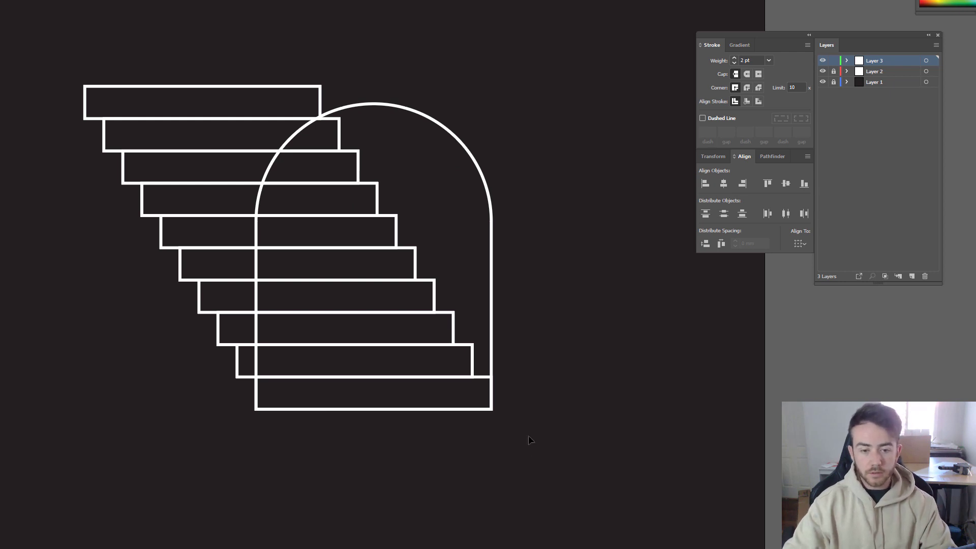
pyautogui.scroll(1, 389, 414)
pyautogui.moveTo(349, 389); pyautogui.dragTo(369, 394)
pyautogui.scroll(-2, 461, 427)
pyautogui.moveTo(552, 483); pyautogui.dragTo(136, 86)
pyautogui.press('Left')
pyautogui.press('Left')
pyautogui.press('Left')
pyautogui.press('Left')
pyautogui.press('Left')
pyautogui.press('Left')
pyautogui.press('Left')
pyautogui.press('Left')
pyautogui.press('Left')
pyautogui.press('Left')
pyautogui.press('Left')
pyautogui.press('Left')
pyautogui.press('Left')
pyautogui.press('Left')
pyautogui.click(462, 99)
# Step: Delete the topmost step, leaving nine steps
pyautogui.click(198, 130)
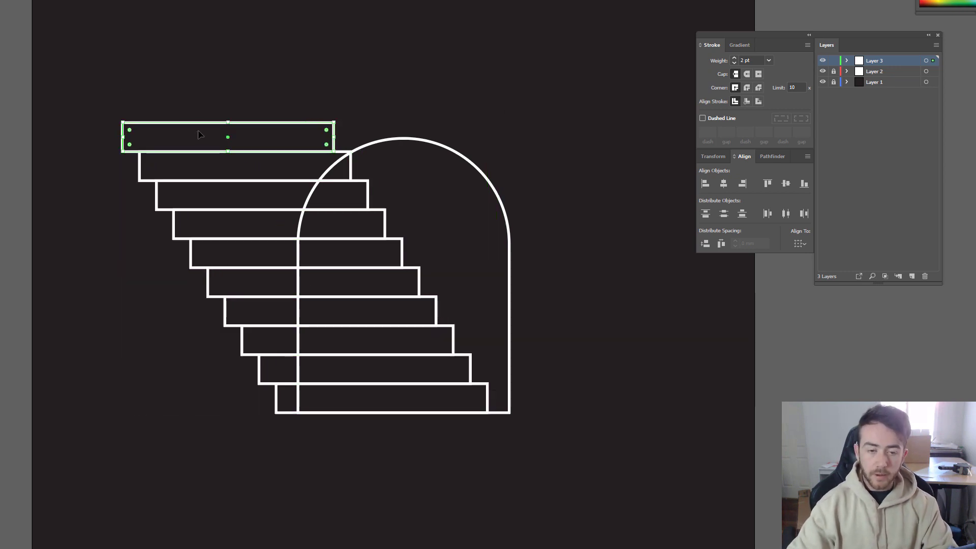
pyautogui.press('Delete')
pyautogui.moveTo(304, 203); pyautogui.dragTo(285, 186)
pyautogui.moveTo(387, 223); pyautogui.dragTo(420, 221)
pyautogui.scroll(2, 411, 208)
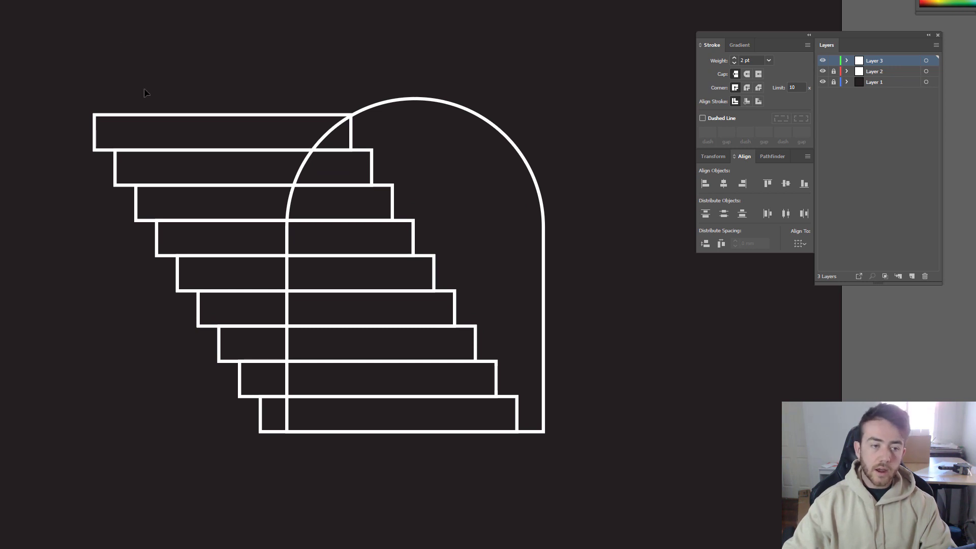
# Step: Duplicate Layer 2 with the arch, move the copy above Layer 3, and relock Layer 2
pyautogui.moveTo(118, 88); pyautogui.dragTo(235, 321)
pyautogui.click(337, 56)
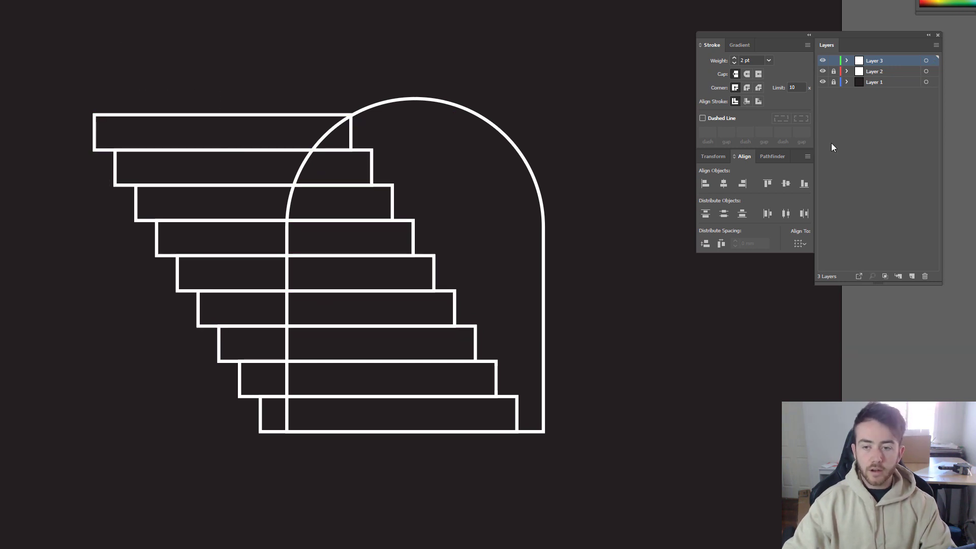
pyautogui.click(833, 71)
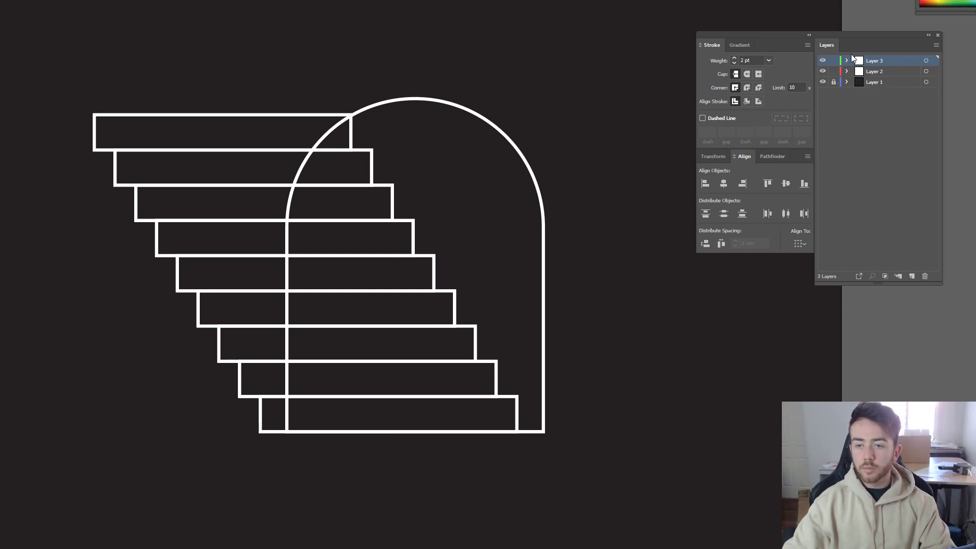
pyautogui.moveTo(451, 65); pyautogui.dragTo(523, 163)
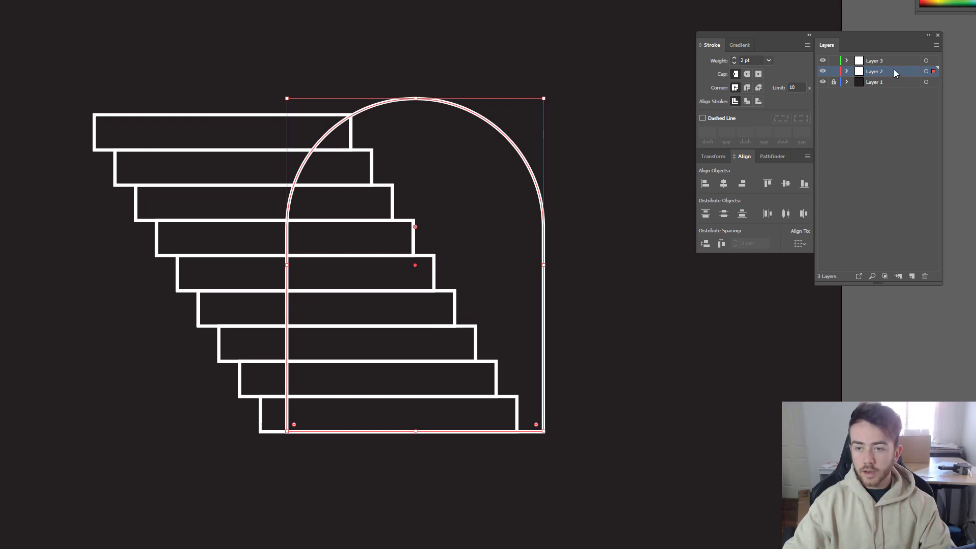
pyautogui.moveTo(895, 70); pyautogui.dragTo(912, 276)
pyautogui.moveTo(880, 72); pyautogui.dragTo(881, 58)
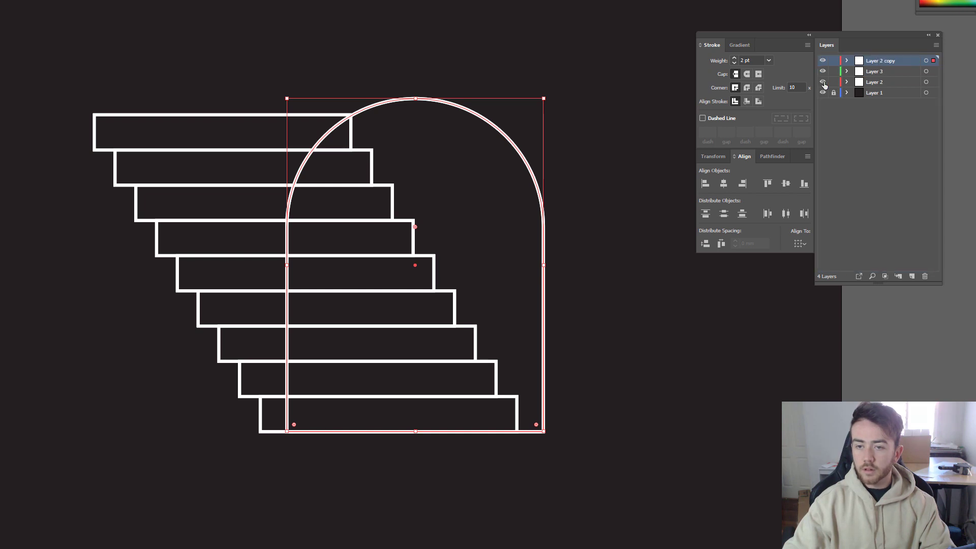
pyautogui.click(833, 82)
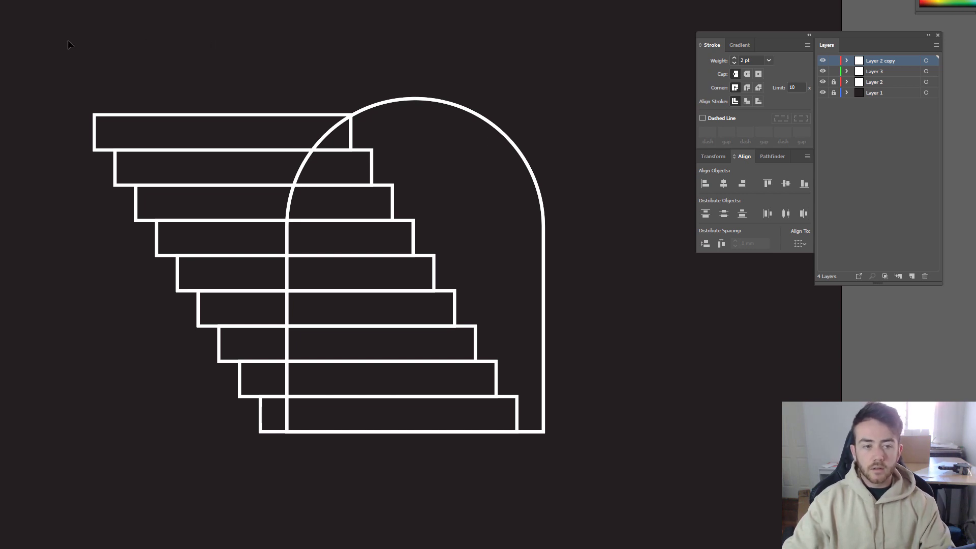
# Step: Make a clipping mask from the stairs and the arch copy
pyautogui.moveTo(68, 41); pyautogui.dragTo(638, 404)
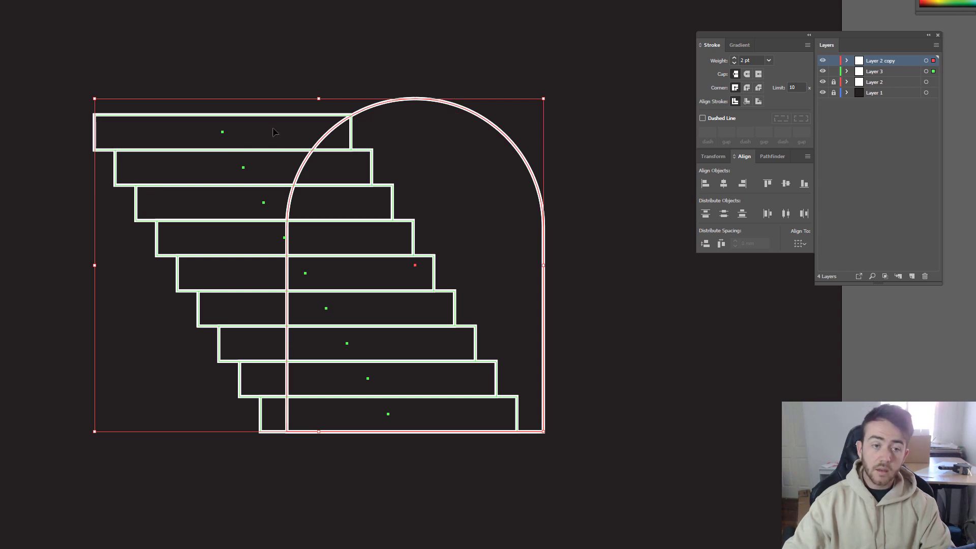
pyautogui.rightClick(282, 115)
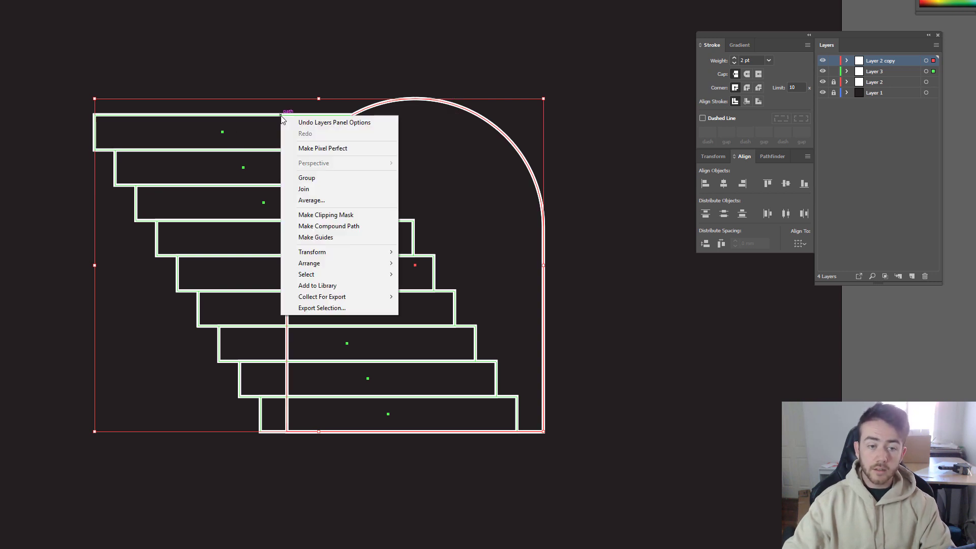
pyautogui.click(336, 216)
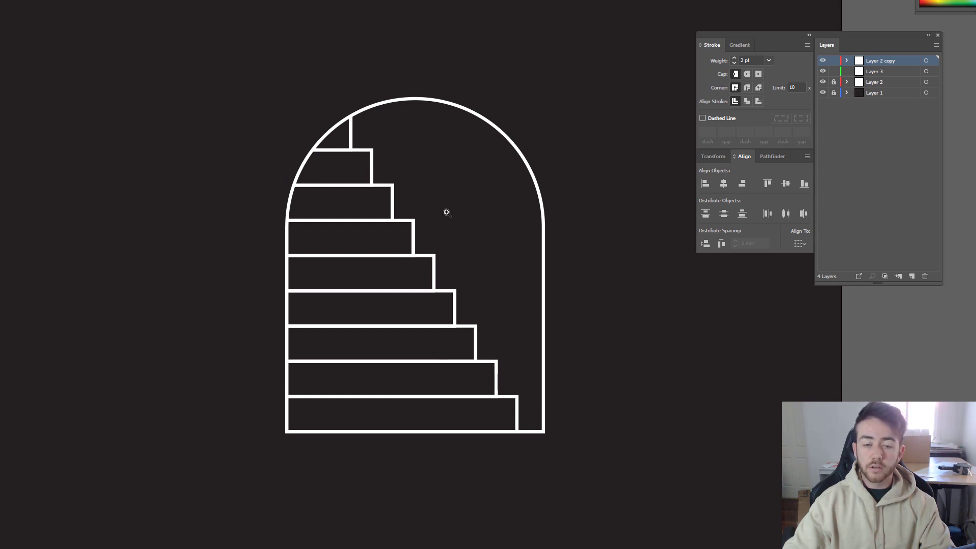
pyautogui.moveTo(435, 214); pyautogui.dragTo(450, 233)
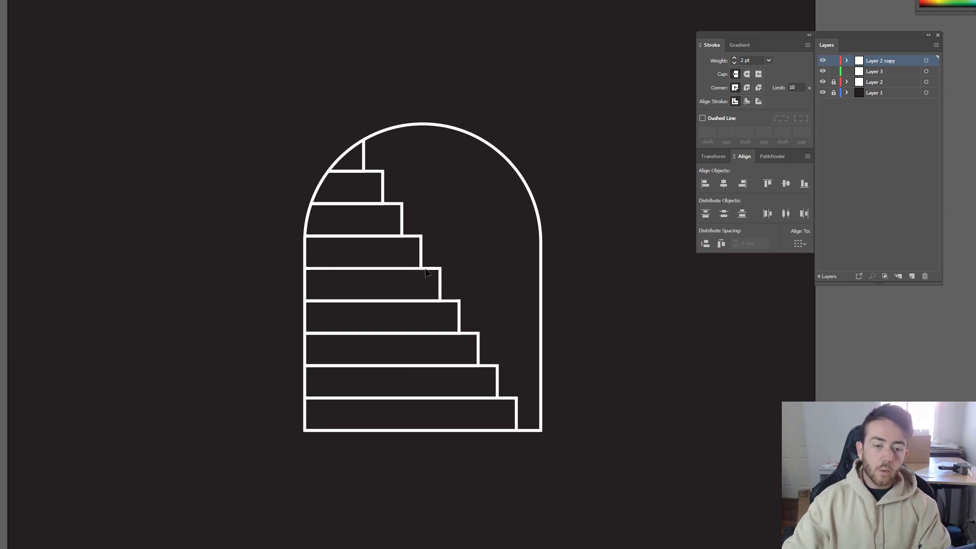
pyautogui.doubleClick(387, 205)
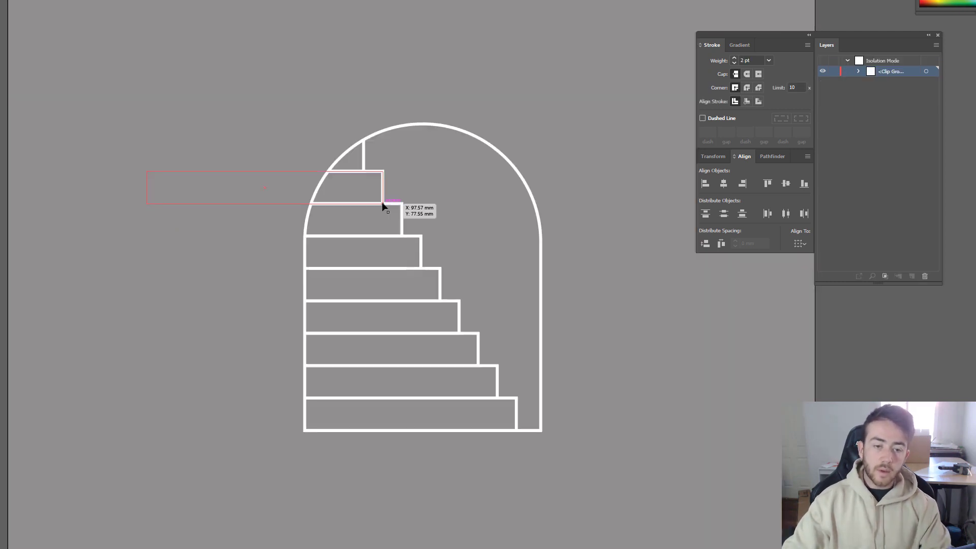
pyautogui.click(382, 204)
pyautogui.click(516, 61)
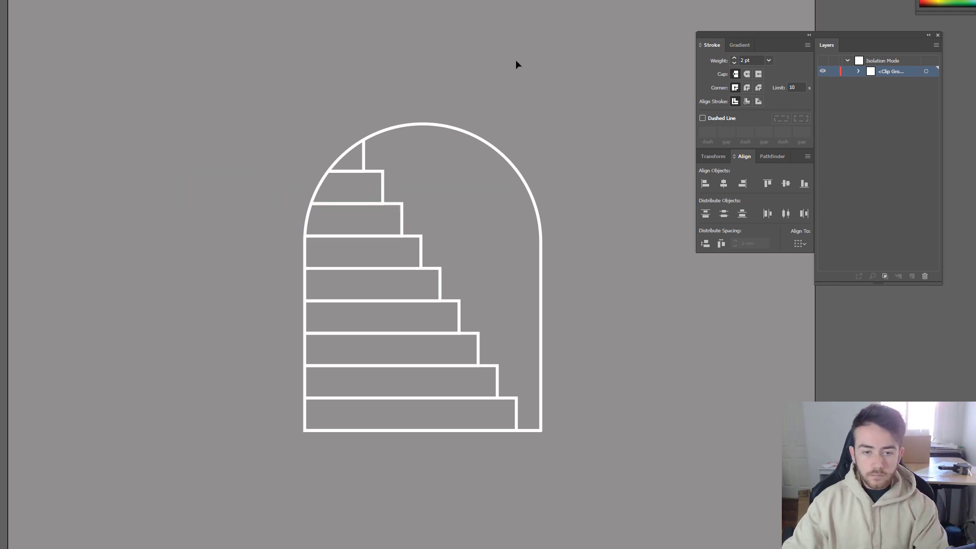
pyautogui.doubleClick(575, 131)
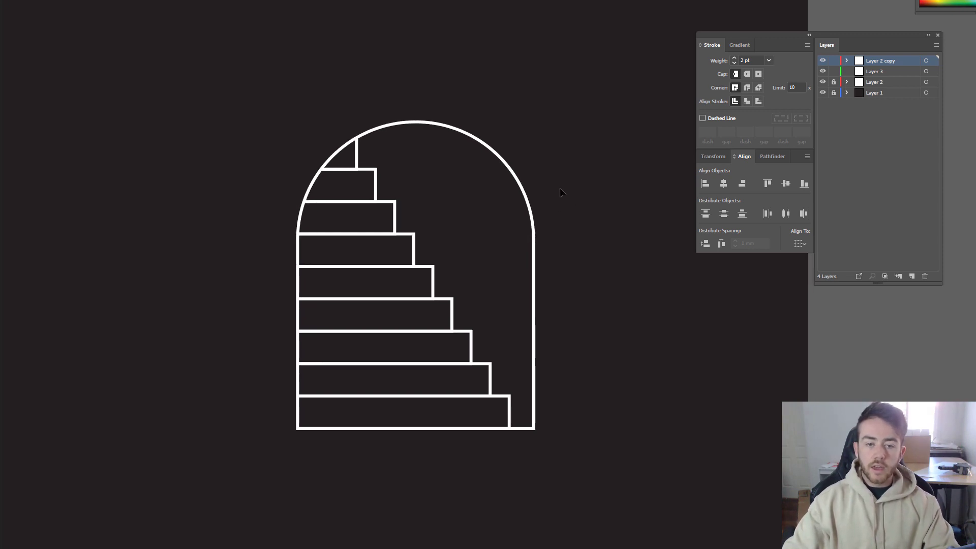
pyautogui.click(421, 223)
pyautogui.moveTo(421, 222); pyautogui.dragTo(395, 212)
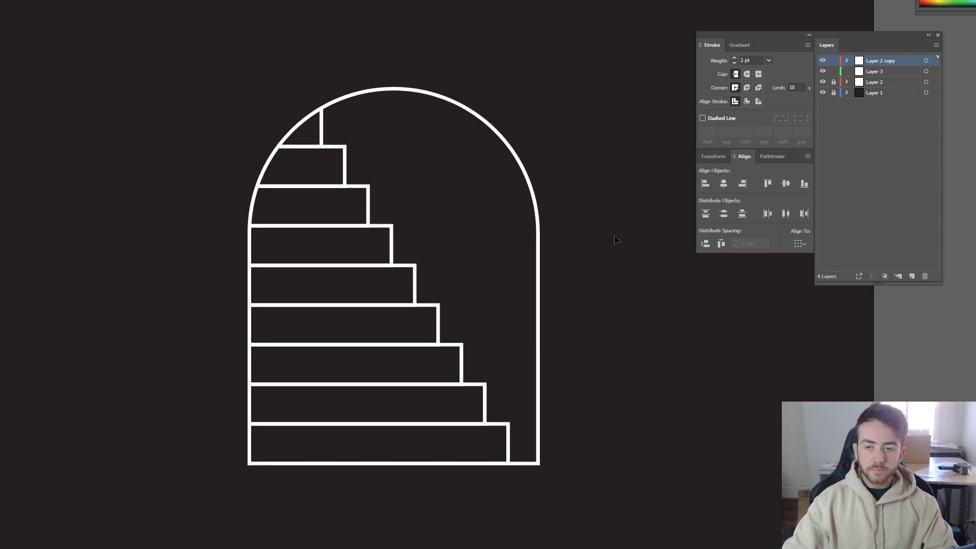
# Step: Lock Layer 2 copy holding the doorway artwork and create Layer 5 on top
pyautogui.moveTo(102, 32); pyautogui.dragTo(484, 416)
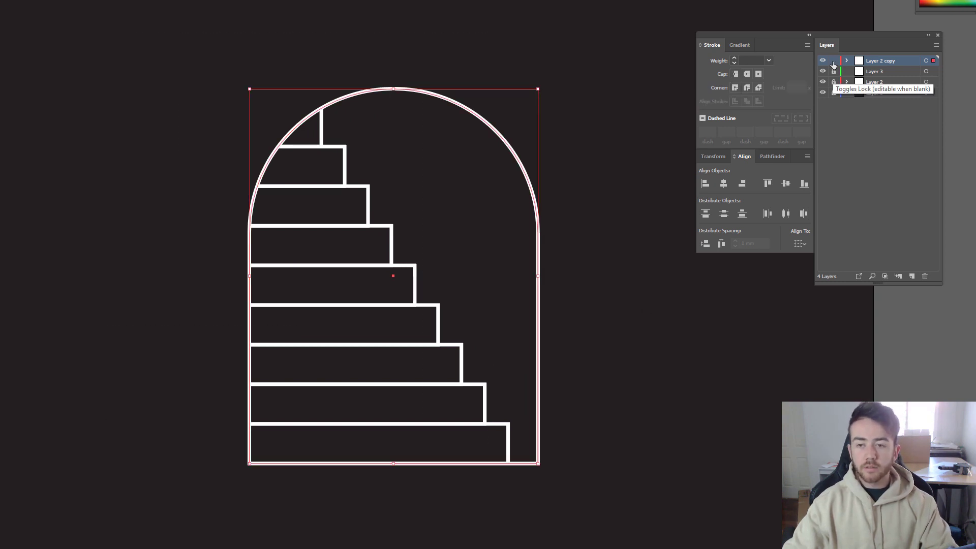
pyautogui.click(833, 61)
pyautogui.click(912, 276)
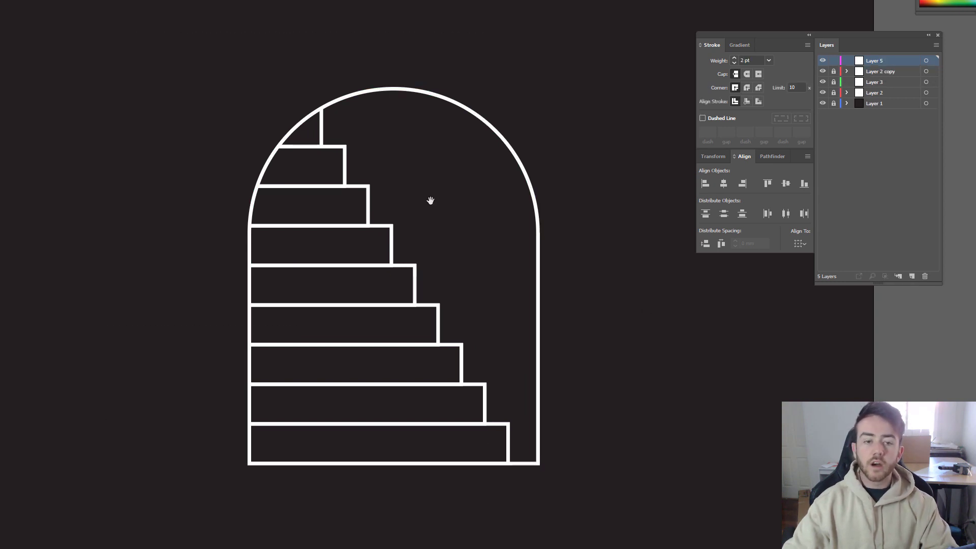
pyautogui.moveTo(428, 200); pyautogui.dragTo(410, 201)
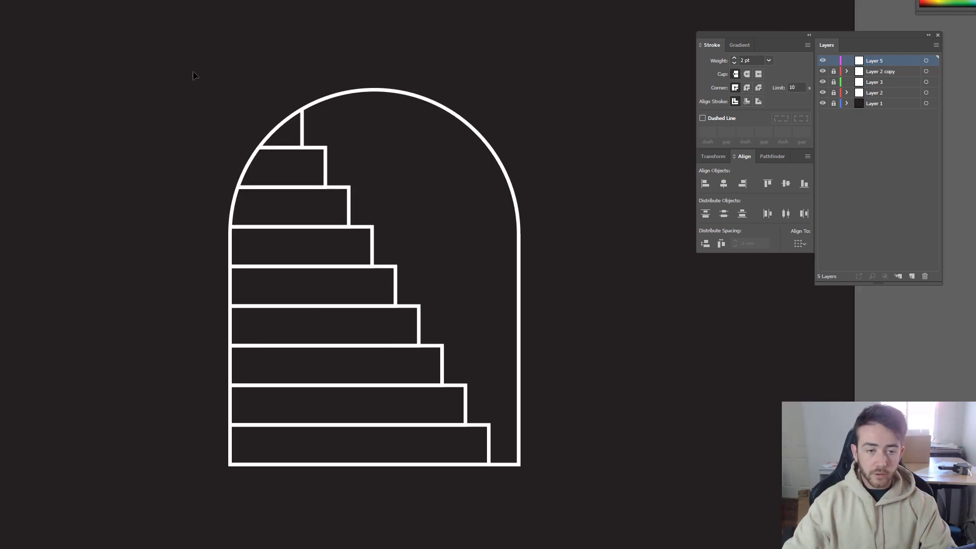
pyautogui.moveTo(215, 69); pyautogui.dragTo(429, 276)
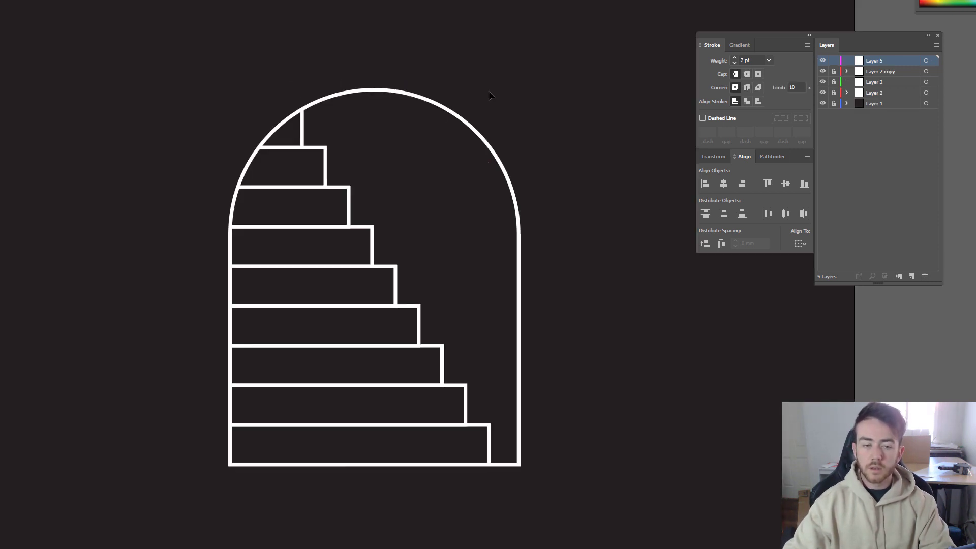
# Step: With the Ellipse Tool, draw a white-outlined circle inside the arch's upper right on Layer 5
pyautogui.moveTo(399, 193); pyautogui.dragTo(482, 190)
pyautogui.scroll(1, 447, 198)
pyautogui.rightClick(0, 17)
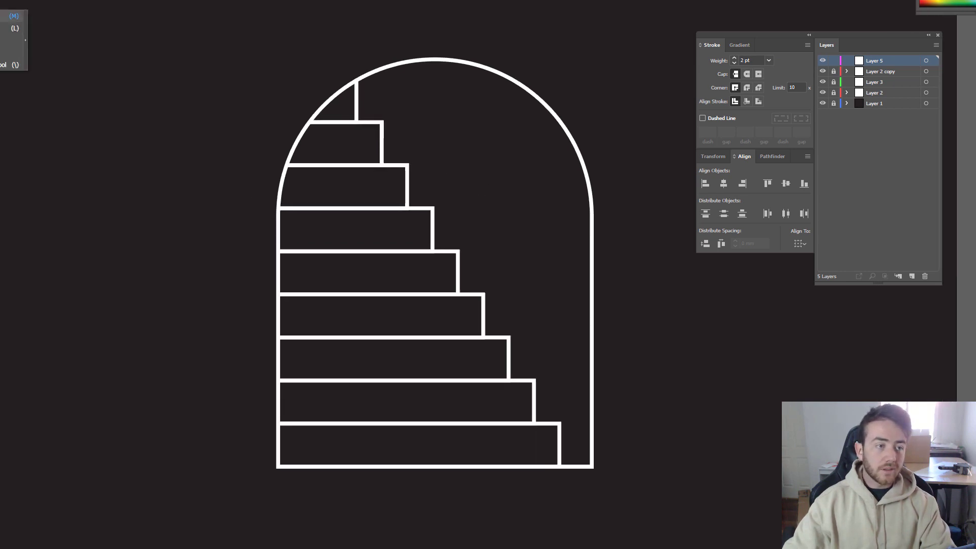
pyautogui.hotkey('alt', 'Tab')
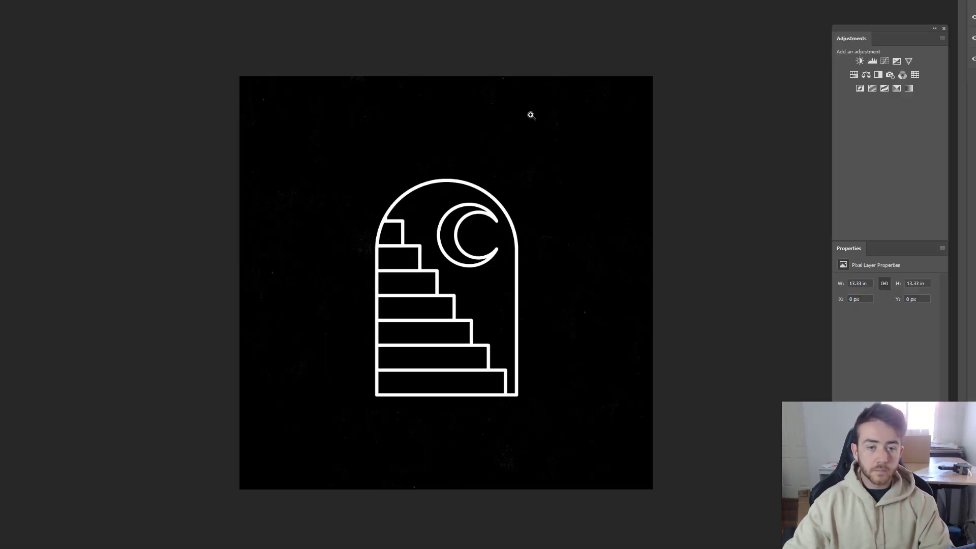
pyautogui.hotkey('alt', 'Tab')
pyautogui.moveTo(458, 192)
pyautogui.mouseDown()
pyautogui.moveTo(476, 198)
pyautogui.moveTo(458, 190)
pyautogui.mouseUp()
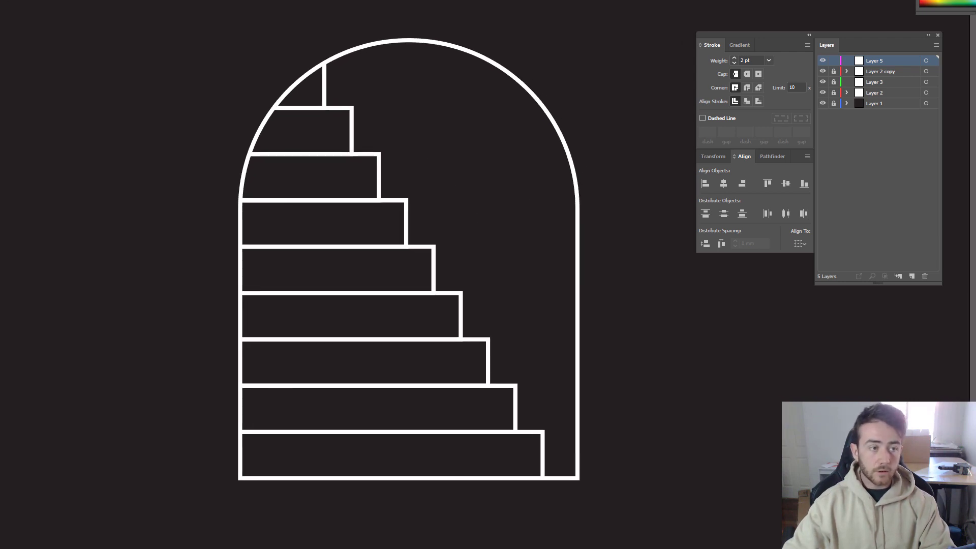
pyautogui.moveTo(436, 111); pyautogui.dragTo(460, 149)
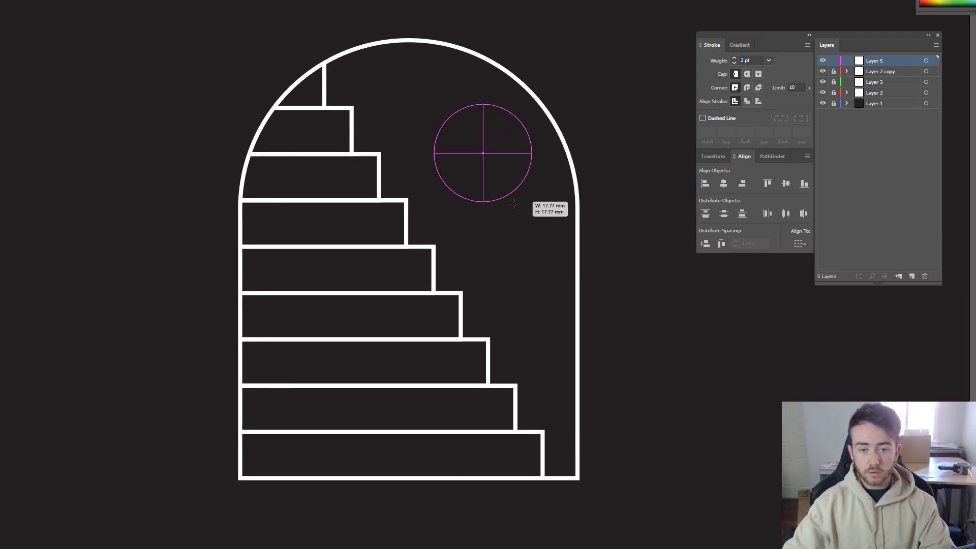
pyautogui.moveTo(514, 204); pyautogui.dragTo(545, 217)
pyautogui.hotkey('ctrl', 'shift', 'a')
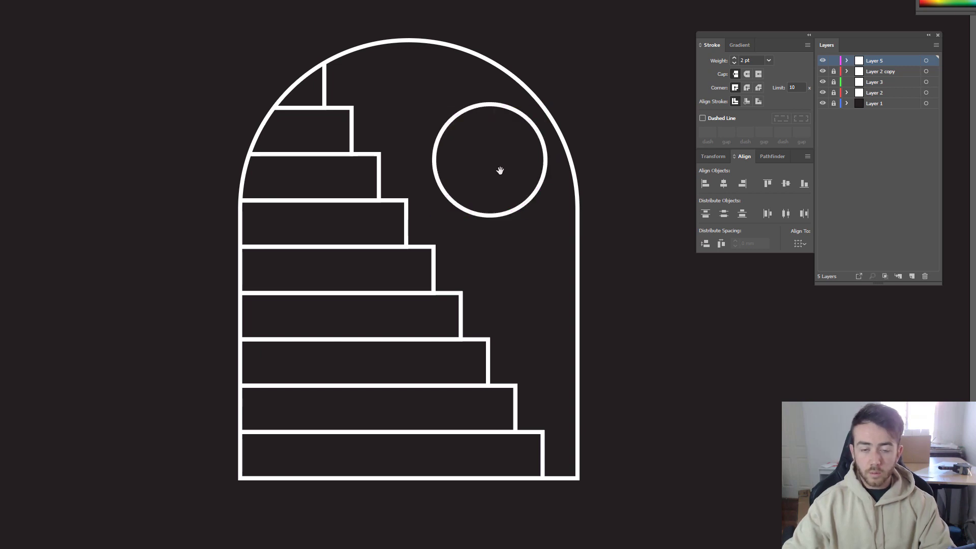
pyautogui.scroll(1, 464, 139)
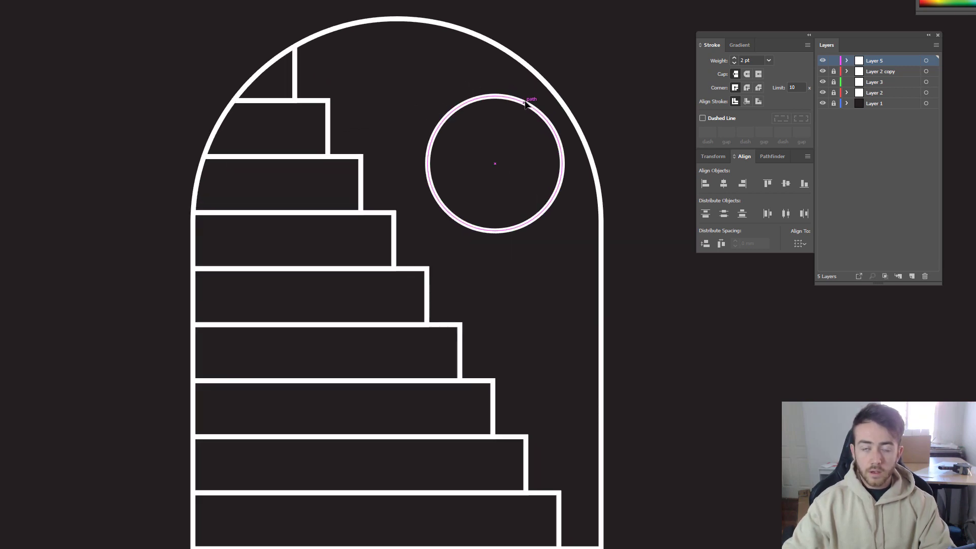
# Step: Reposition the circle, then copy it and paste a copy in front with Ctrl+F
pyautogui.moveTo(525, 102); pyautogui.dragTo(515, 101)
pyautogui.click(613, 41)
pyautogui.moveTo(421, 65); pyautogui.dragTo(466, 184)
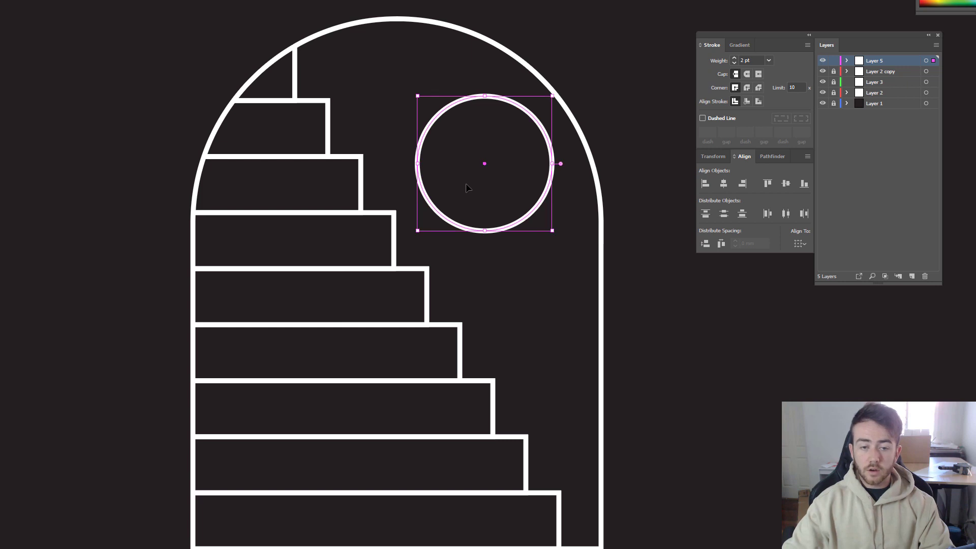
pyautogui.hotkey('ctrl', 'c')
pyautogui.hotkey('ctrl', 'f')
pyautogui.press('v')
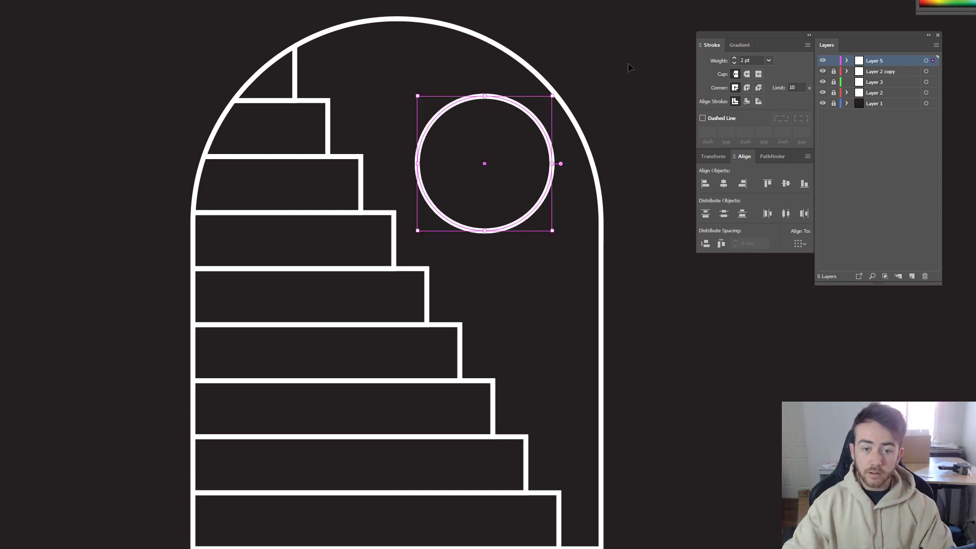
pyautogui.click(629, 68)
pyautogui.moveTo(473, 97); pyautogui.dragTo(533, 102)
pyautogui.click(508, 122)
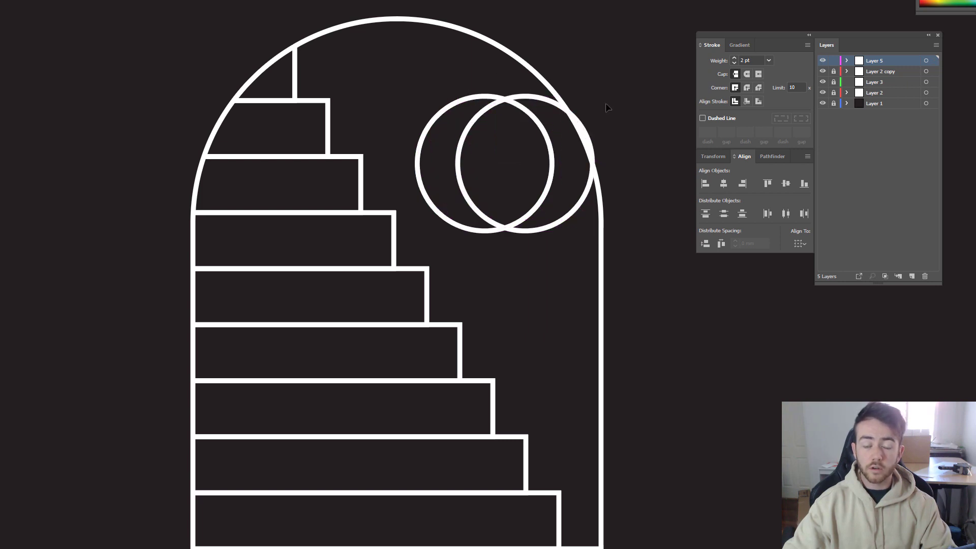
pyautogui.hotkey('ctrl', 'z')
pyautogui.click(625, 90)
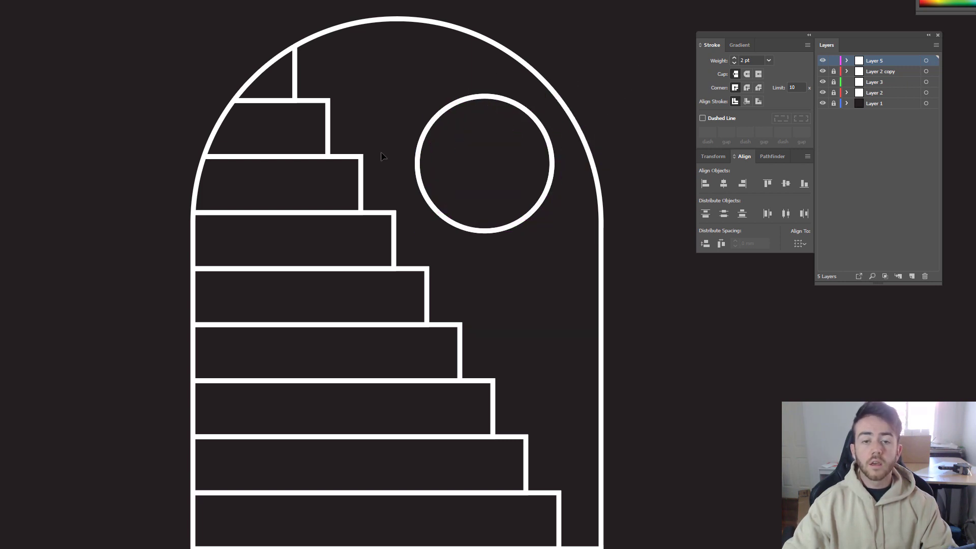
# Step: Shrink the front copy to about 14.95 mm and move it right against the outer circle's edge
pyautogui.click(440, 116)
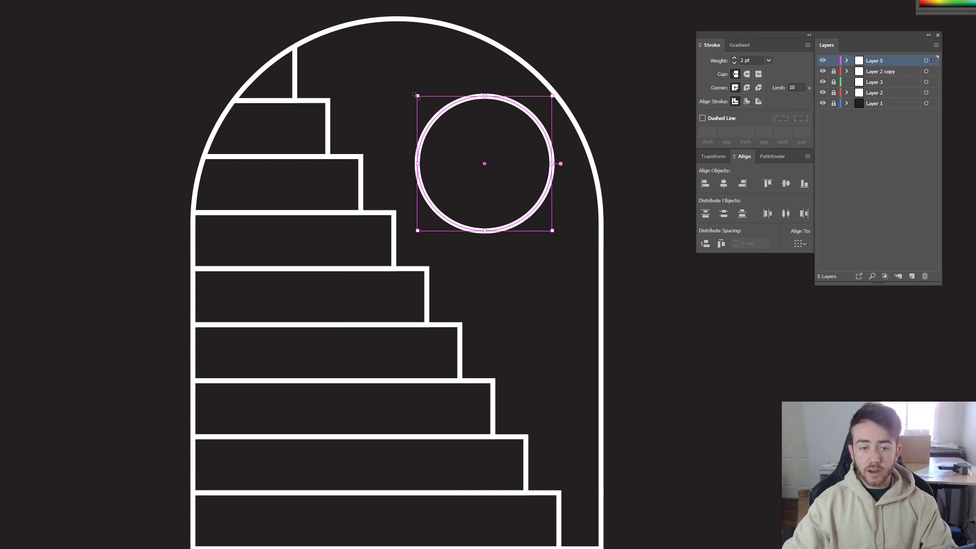
pyautogui.moveTo(415, 96); pyautogui.dragTo(422, 115)
pyautogui.click(405, 236)
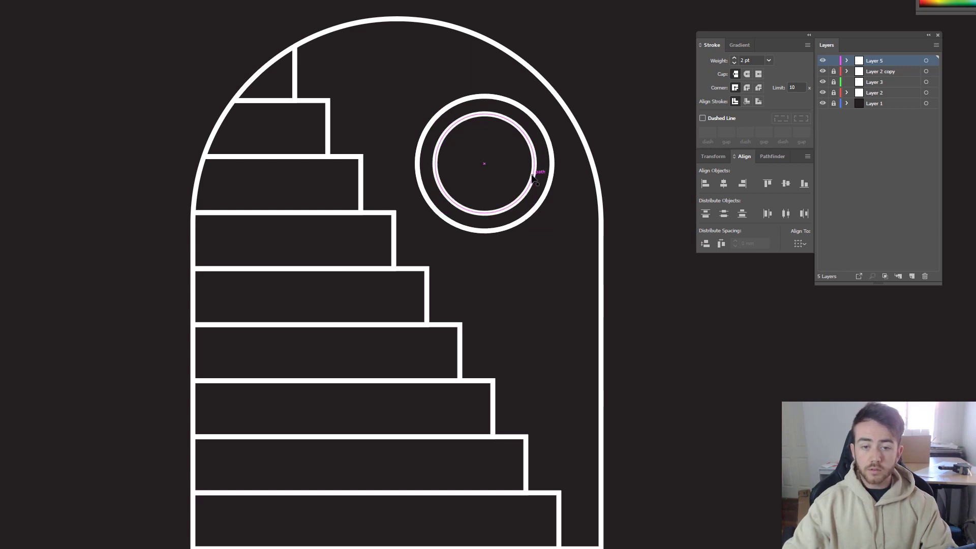
pyautogui.moveTo(534, 175); pyautogui.dragTo(552, 175)
pyautogui.click(460, 159)
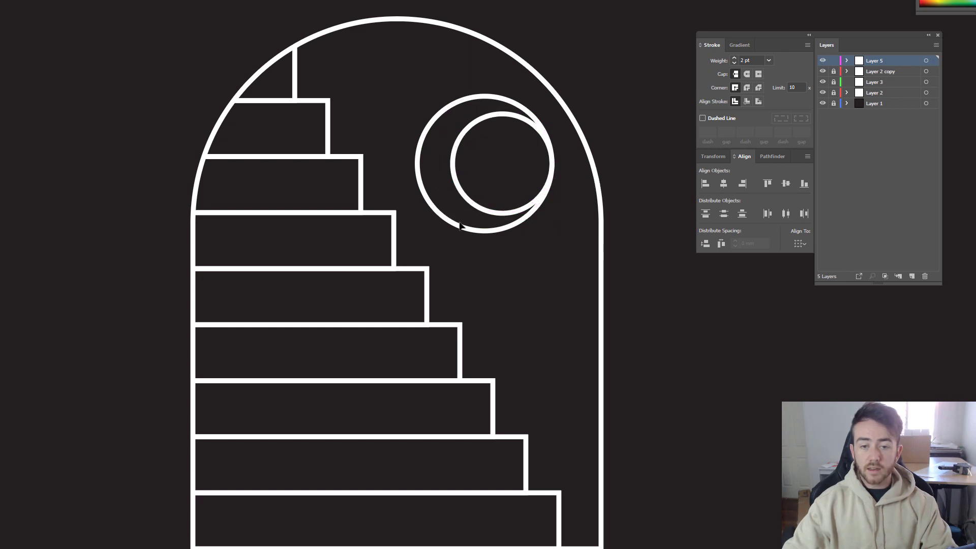
# Step: Nudge the inner circle two arrow-key steps right so its edge meets the outer ring's right side
pyautogui.moveTo(492, 168); pyautogui.dragTo(452, 206)
pyautogui.scroll(1, 468, 199)
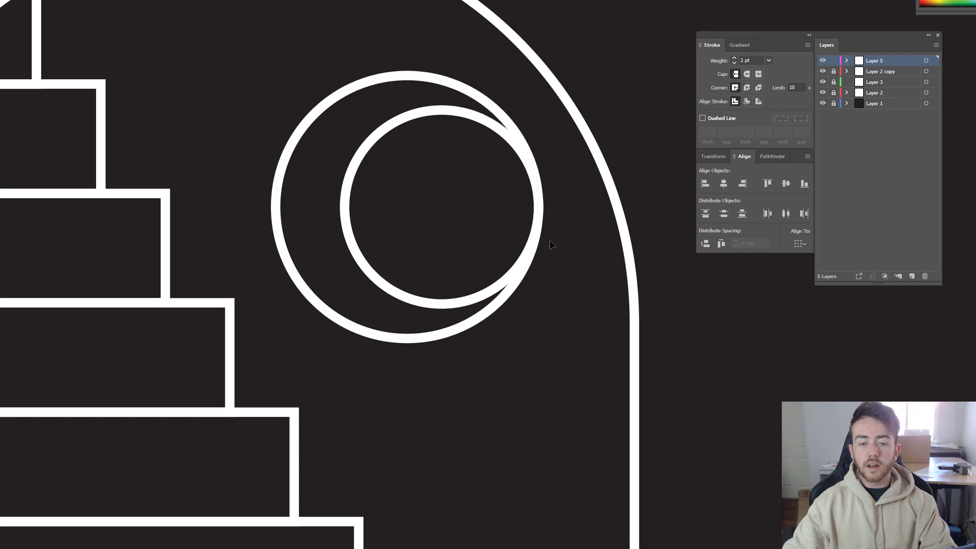
pyautogui.moveTo(478, 212); pyautogui.dragTo(462, 218)
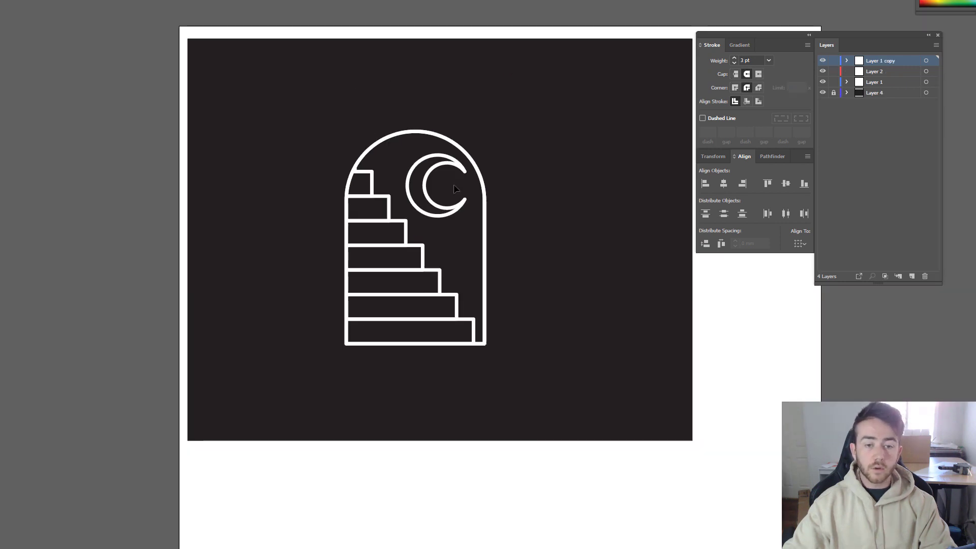
pyautogui.moveTo(503, 173); pyautogui.dragTo(565, 178)
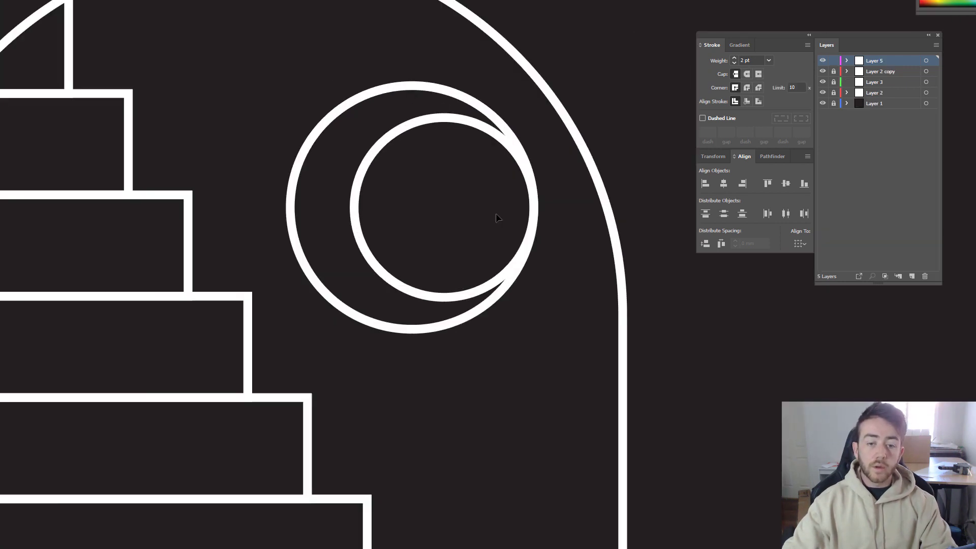
pyautogui.scroll(2, 464, 197)
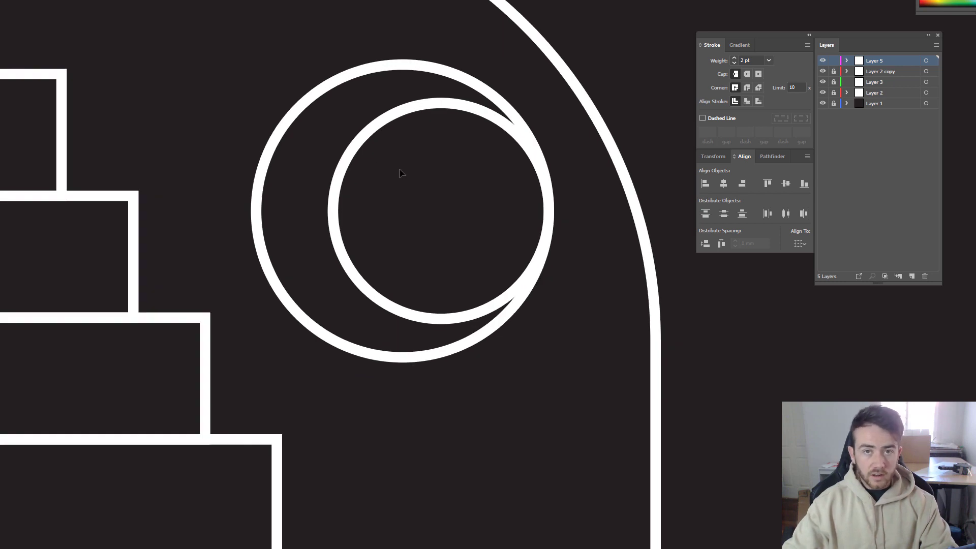
pyautogui.click(344, 171)
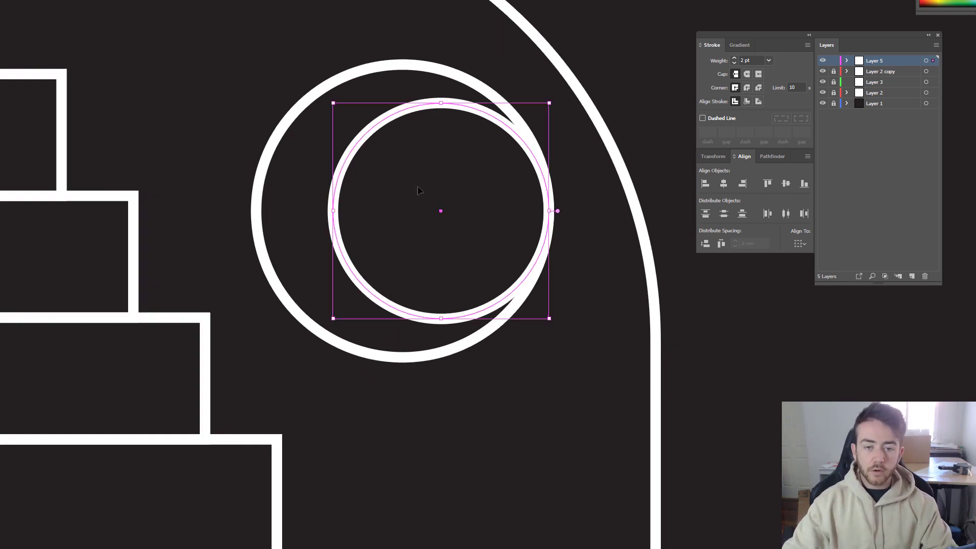
pyautogui.press('Right')
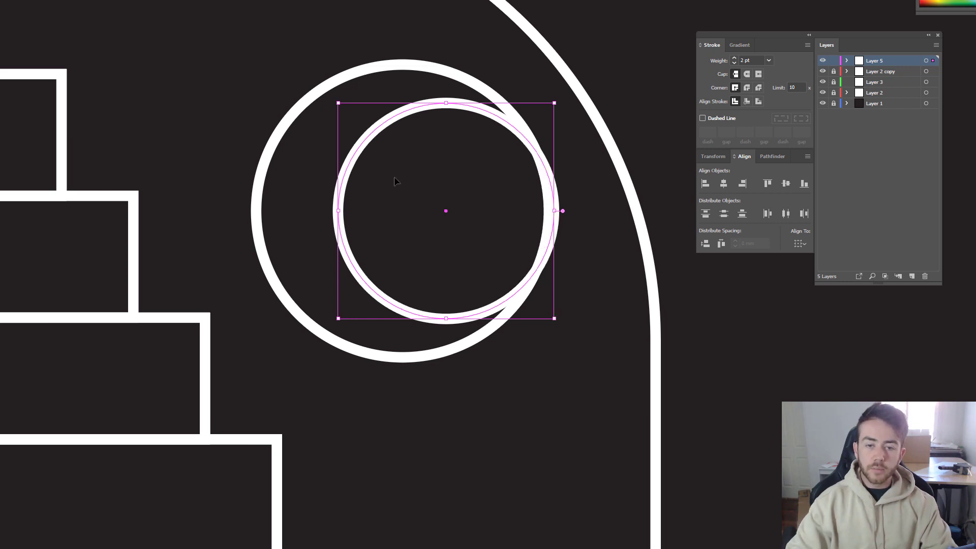
pyautogui.press('Right')
pyautogui.click(527, 377)
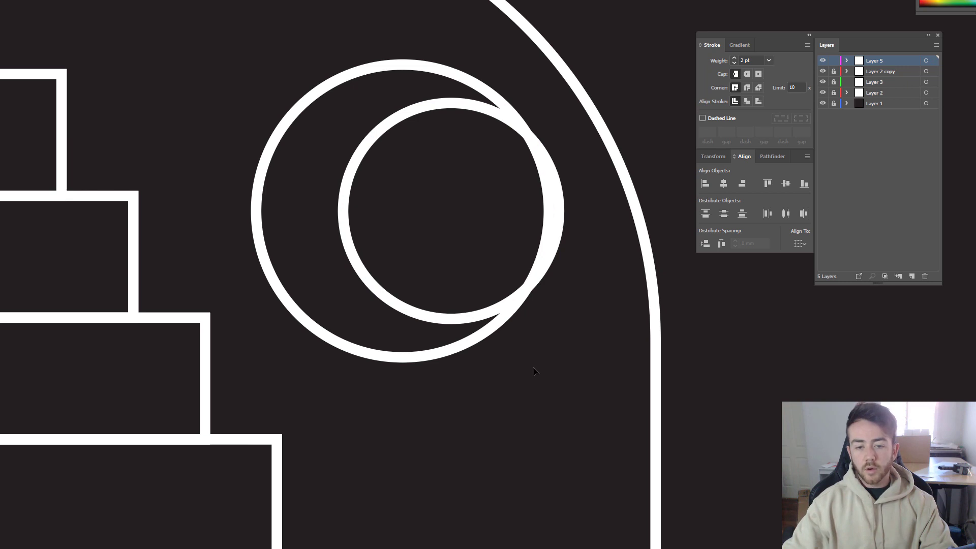
# Step: Select both circles and apply Pathfinder Minus Front to leave a crescent moon shape
pyautogui.moveTo(556, 365); pyautogui.dragTo(361, 173)
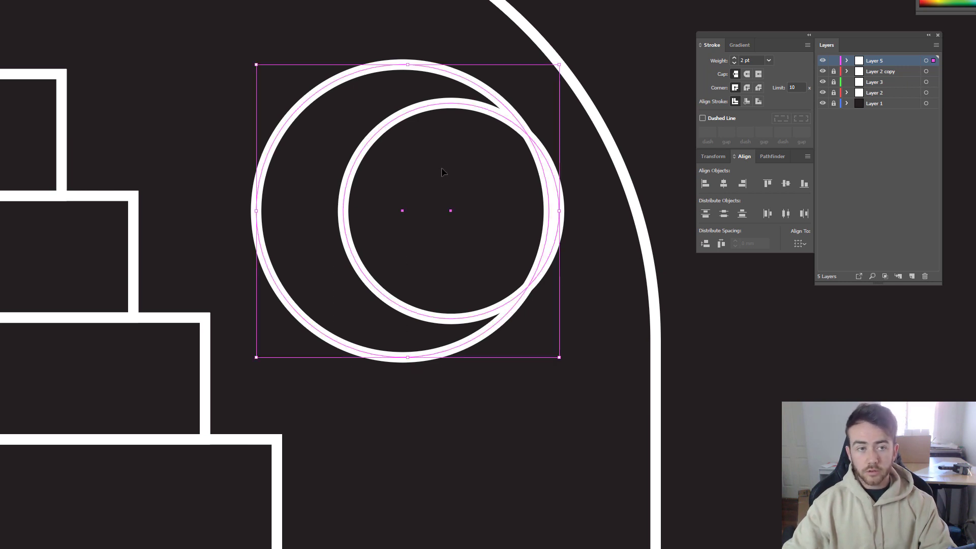
pyautogui.click(118, 0)
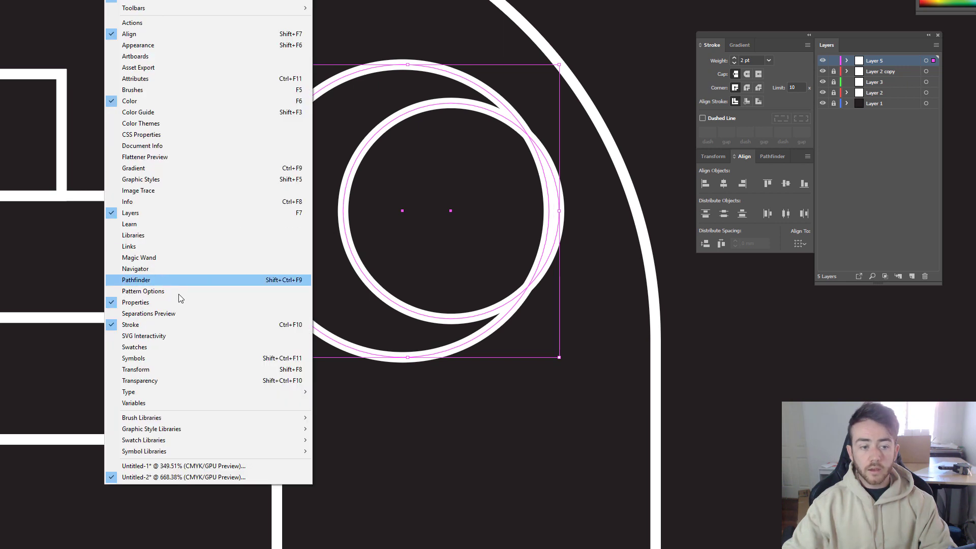
pyautogui.click(156, 281)
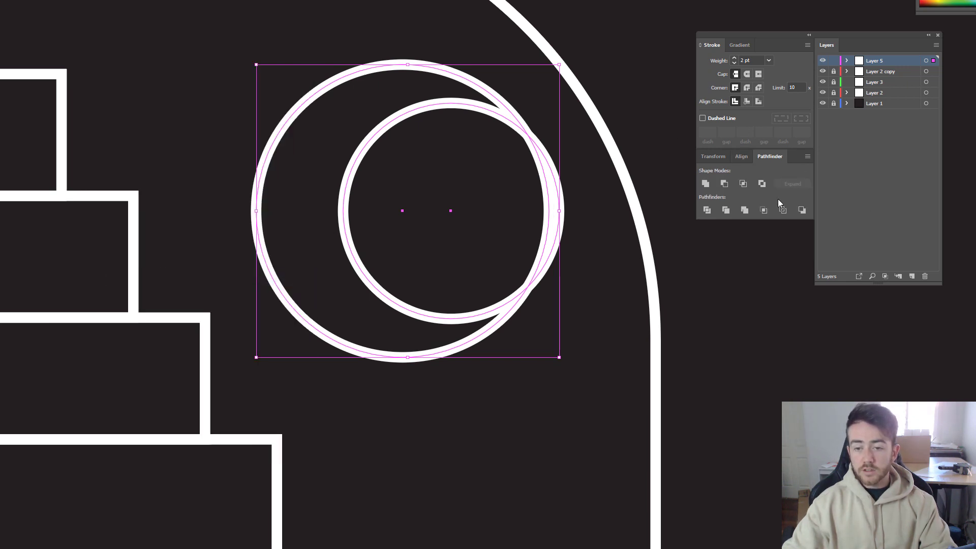
pyautogui.click(726, 186)
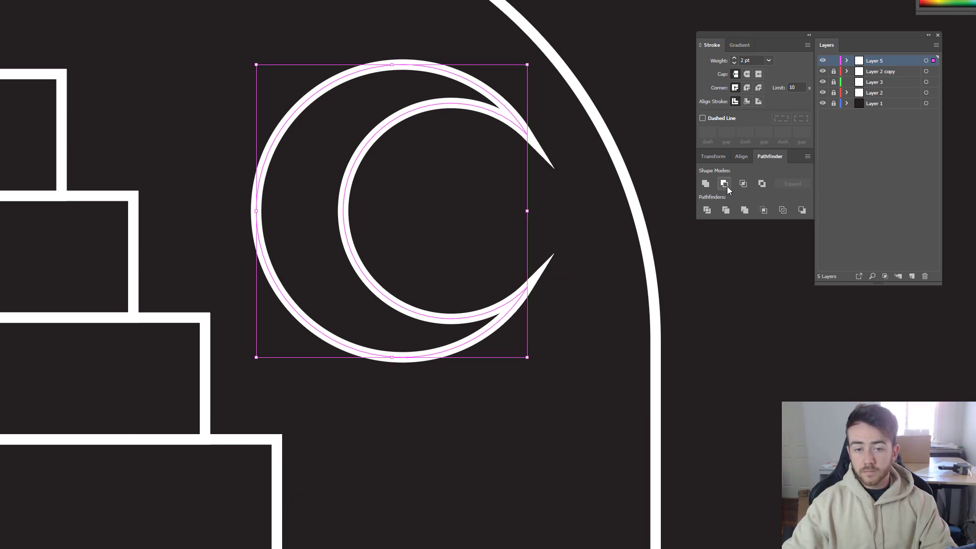
pyautogui.click(403, 365)
pyautogui.moveTo(543, 242)
pyautogui.mouseDown()
pyautogui.moveTo(458, 270)
pyautogui.moveTo(466, 239)
pyautogui.moveTo(526, 245)
pyautogui.mouseUp()
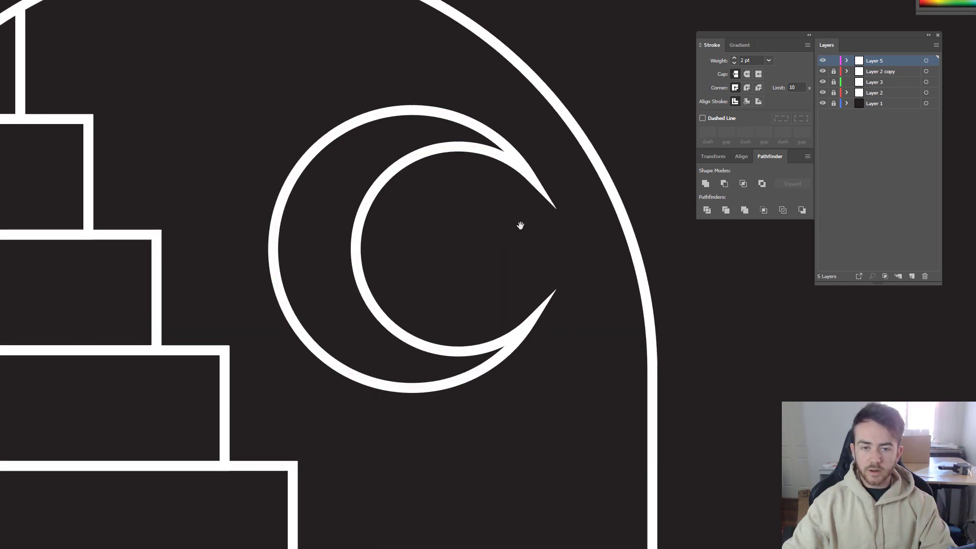
pyautogui.moveTo(465, 204); pyautogui.dragTo(516, 217)
# Step: Set the crescent's stroke Corner to Round Join in the Stroke panel
pyautogui.moveTo(235, 73); pyautogui.dragTo(584, 300)
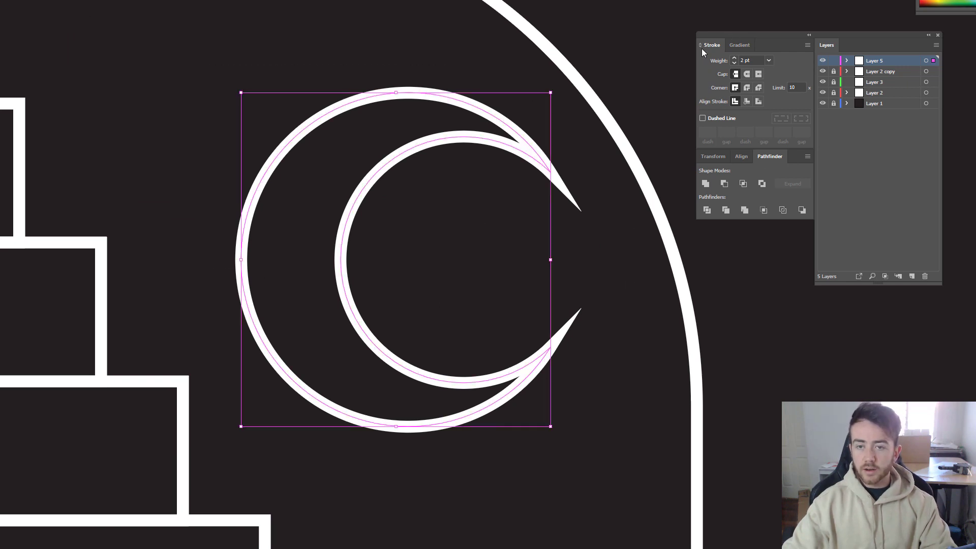
pyautogui.click(119, 1)
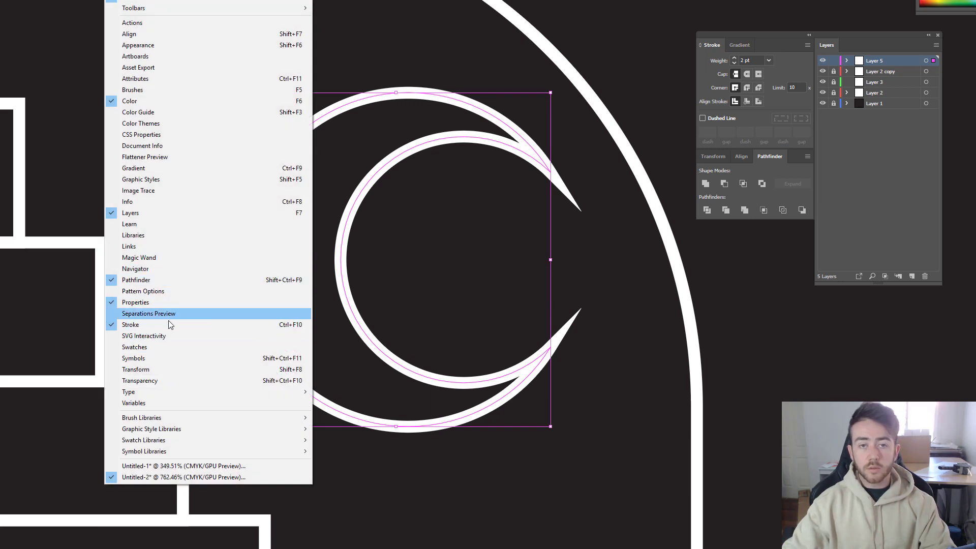
pyautogui.click(752, 35)
pyautogui.moveTo(752, 35); pyautogui.dragTo(685, 143)
pyautogui.click(679, 197)
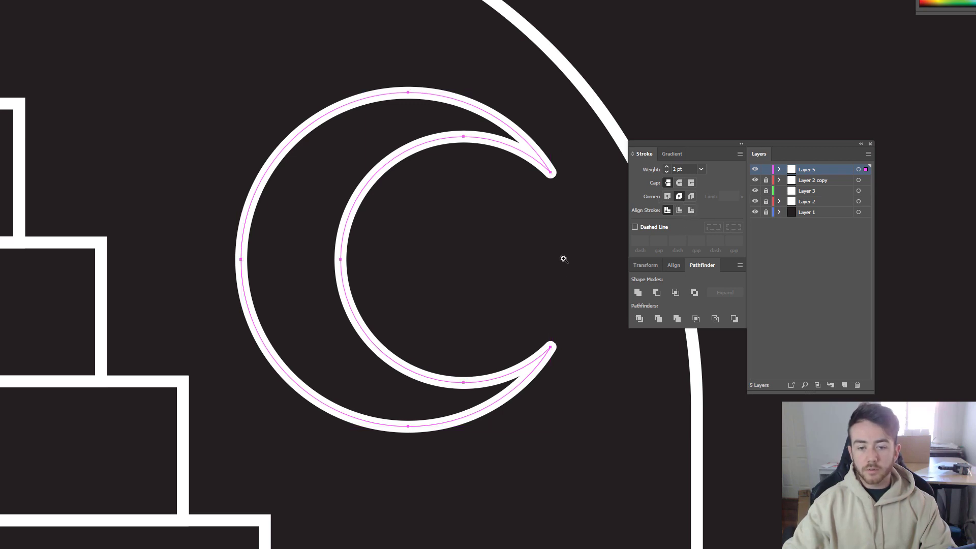
# Step: Deselect the crescent and zoom out to view the whole arch artwork
pyautogui.moveTo(563, 256); pyautogui.dragTo(539, 219)
pyautogui.click(582, 238)
pyautogui.moveTo(539, 220); pyautogui.dragTo(469, 222)
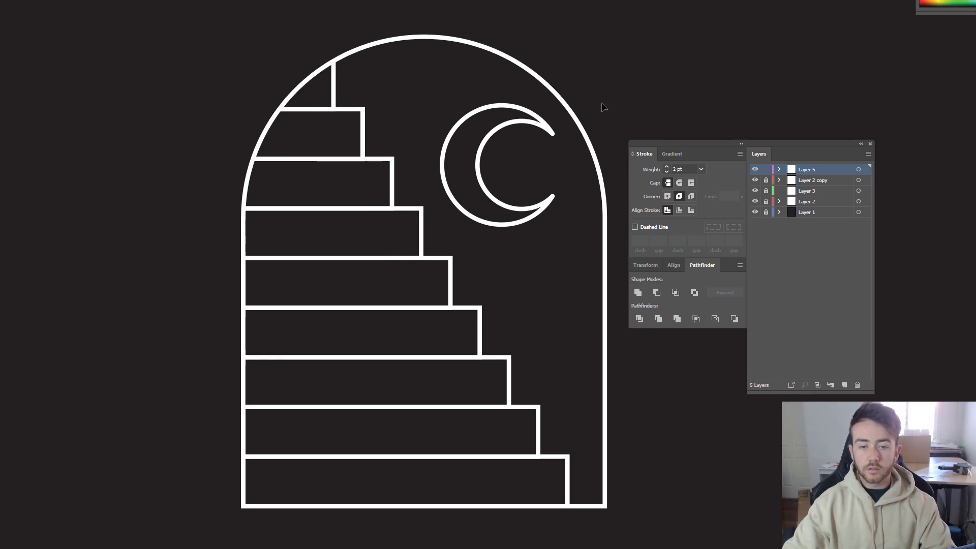
pyautogui.scroll(-1, 589, 108)
pyautogui.scroll(-2, 441, 179)
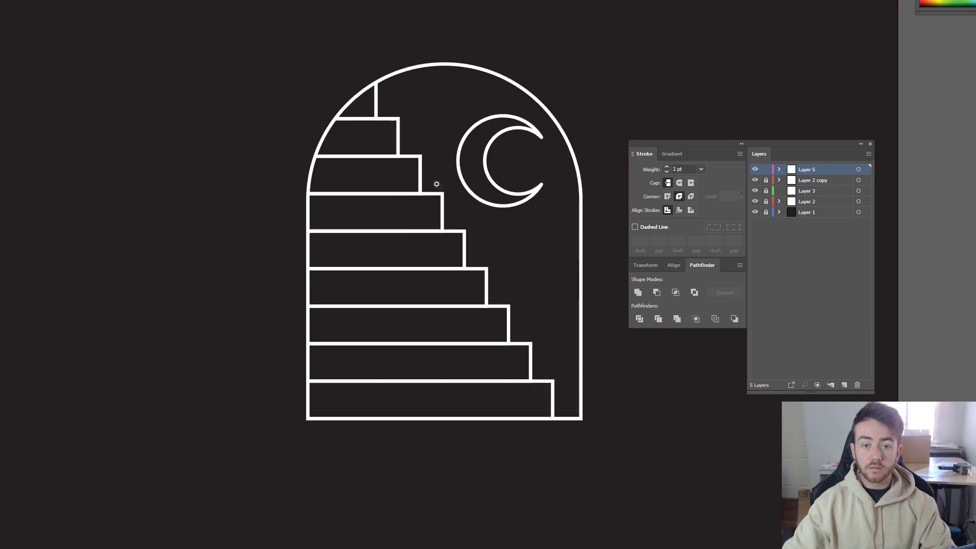
pyautogui.moveTo(437, 184); pyautogui.dragTo(431, 183)
pyautogui.scroll(1, 475, 170)
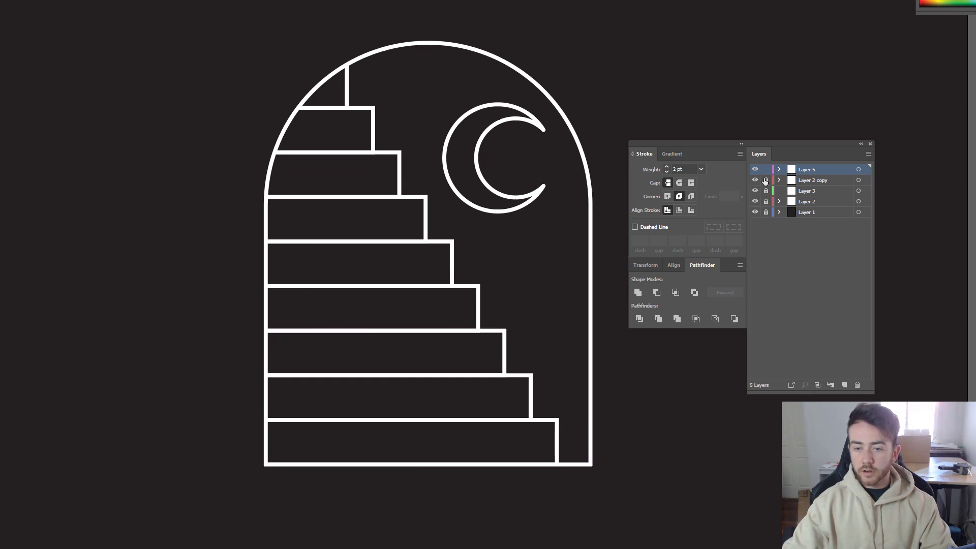
# Step: Unlock Layer 2 copy and raise the stroke weight of all the artwork to 4 pt
pyautogui.click(766, 180)
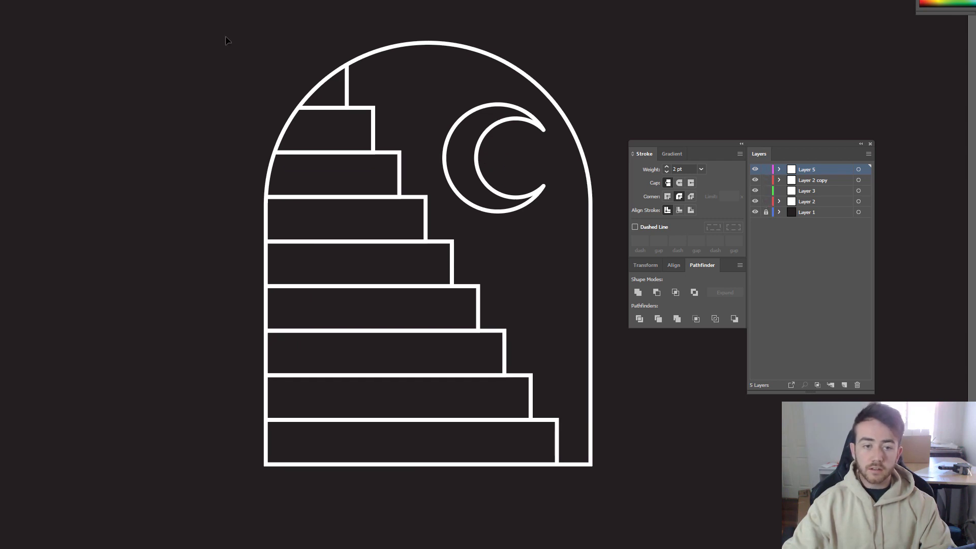
pyautogui.moveTo(225, 29); pyautogui.dragTo(573, 465)
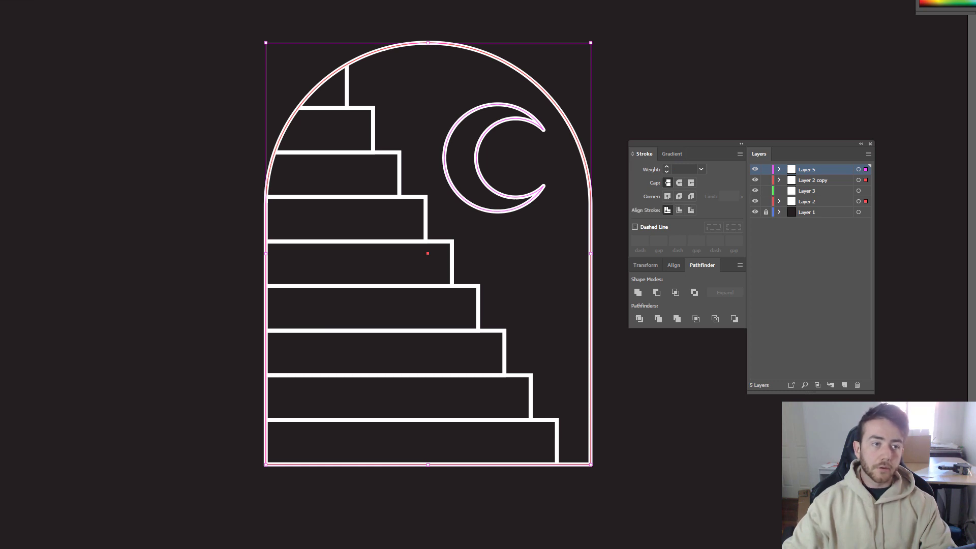
pyautogui.press('Up')
pyautogui.press('Up')
pyautogui.press('Up')
pyautogui.press('Up')
pyautogui.press('Up')
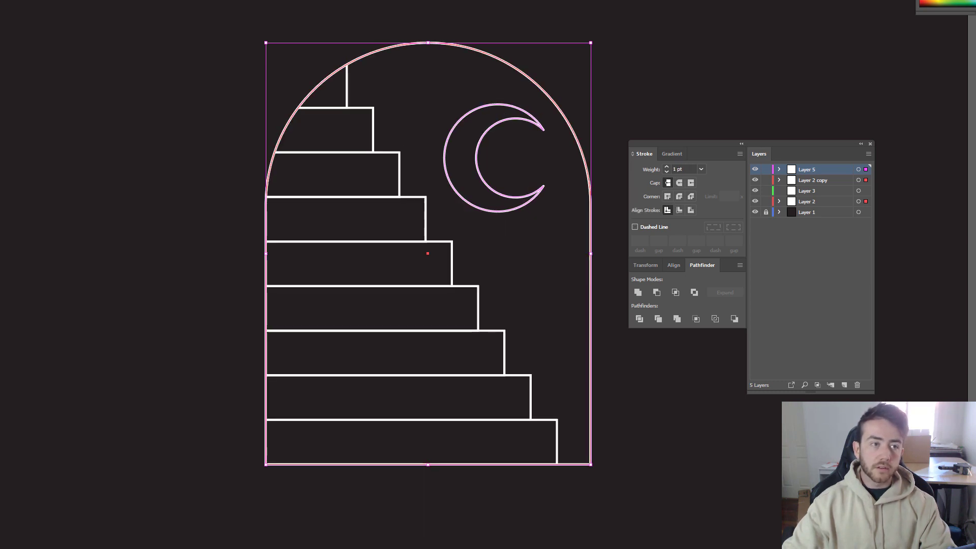
pyautogui.press('Up')
pyautogui.click(120, 13)
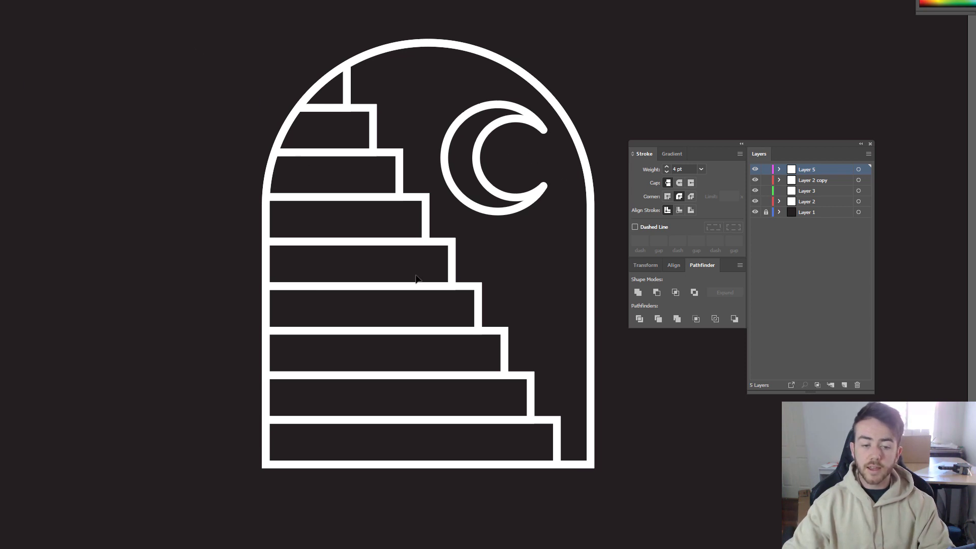
pyautogui.scroll(2, 550, 417)
pyautogui.scroll(-1, 734, 445)
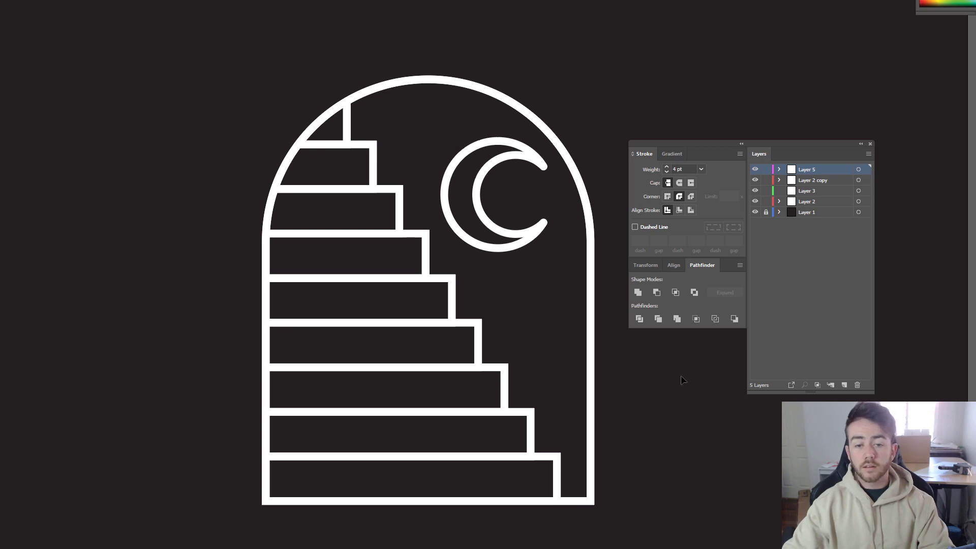
pyautogui.scroll(-3, 680, 372)
pyautogui.scroll(4, 679, 370)
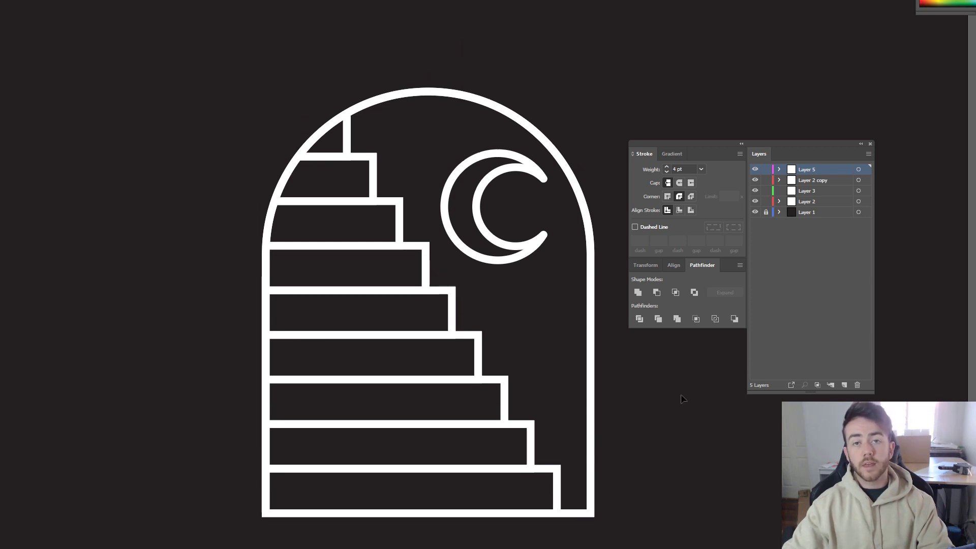